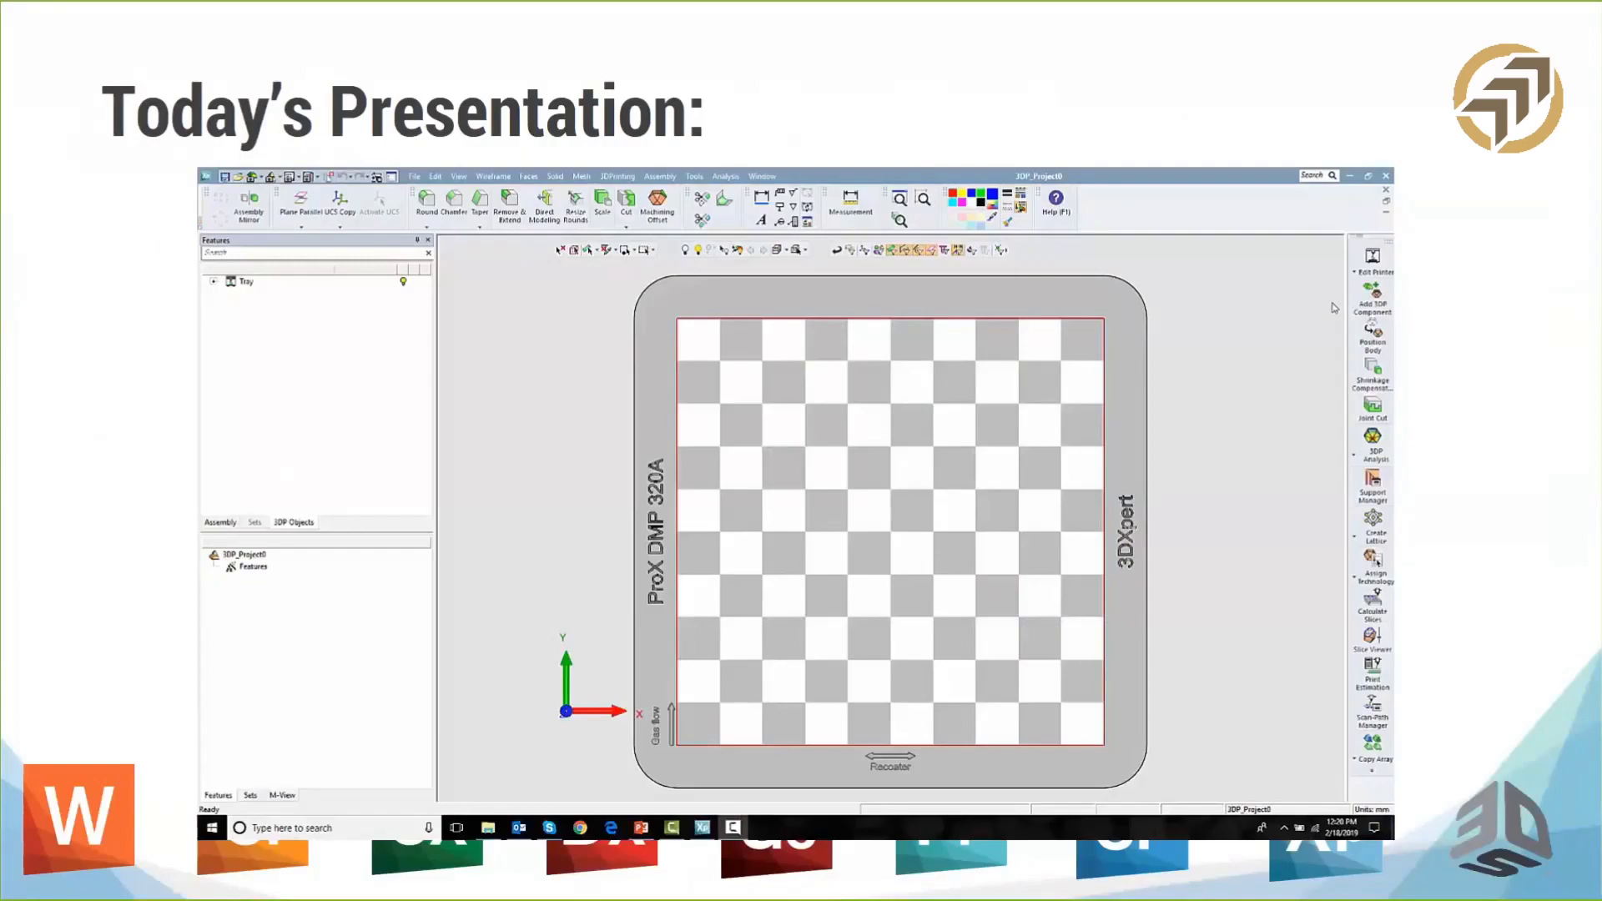
# Play the embedded 3DXpert demo of the manifold and lattice bodies on the ProX DMP 320A tray.
pyautogui.click(236, 826)
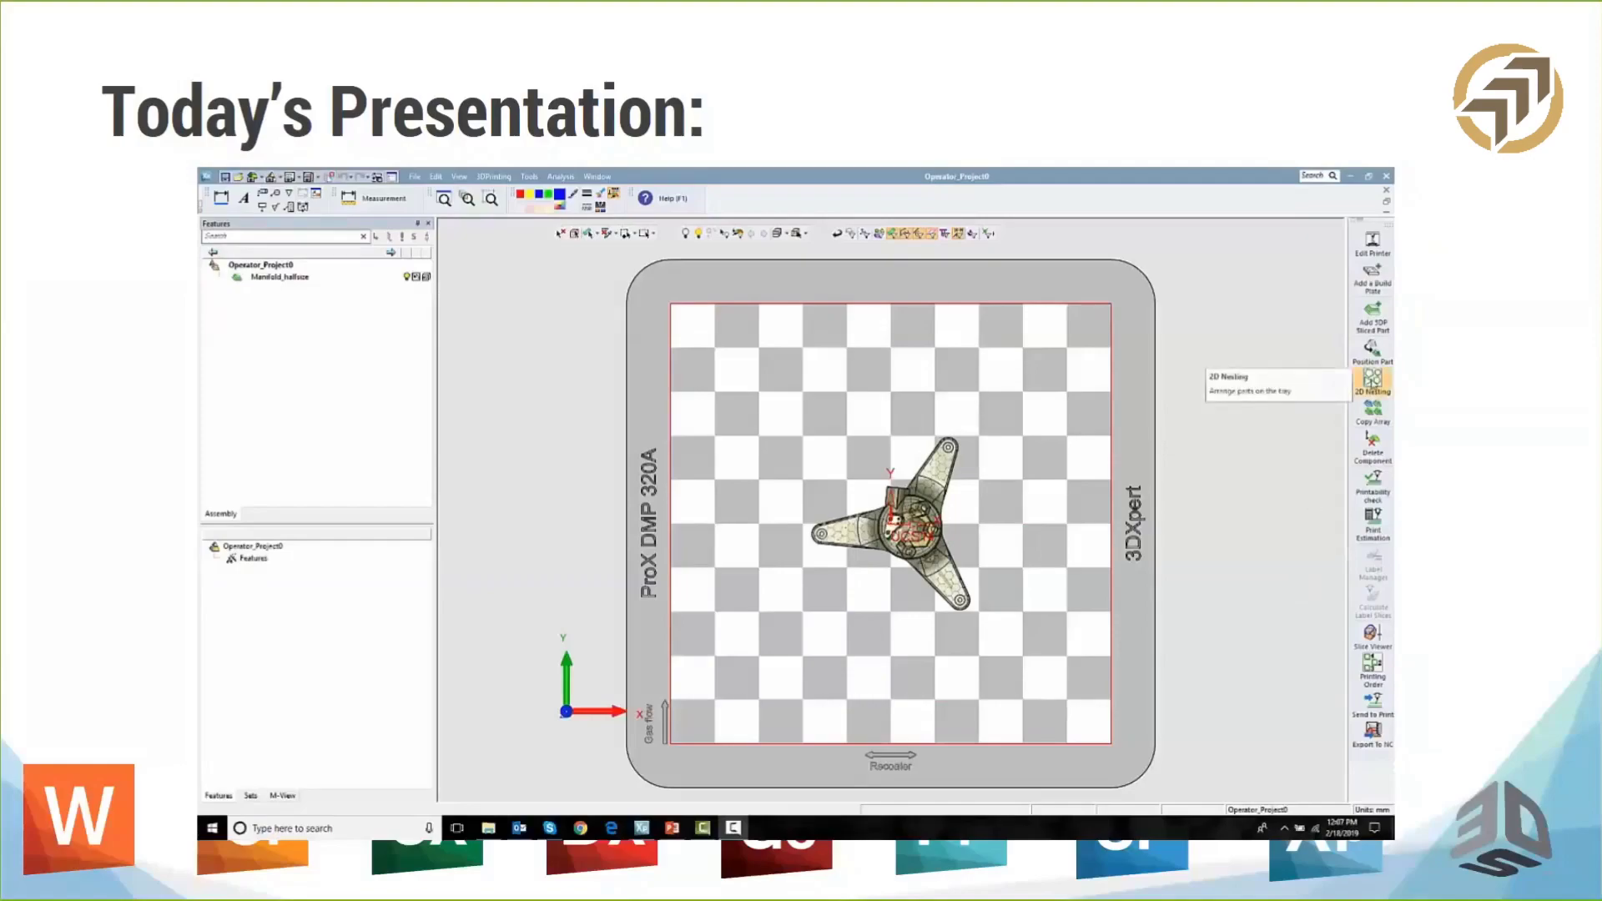
# Nest the manifold across the tray with 3 mm minimal distance and rotation allowed.
pyautogui.click(1373, 379)
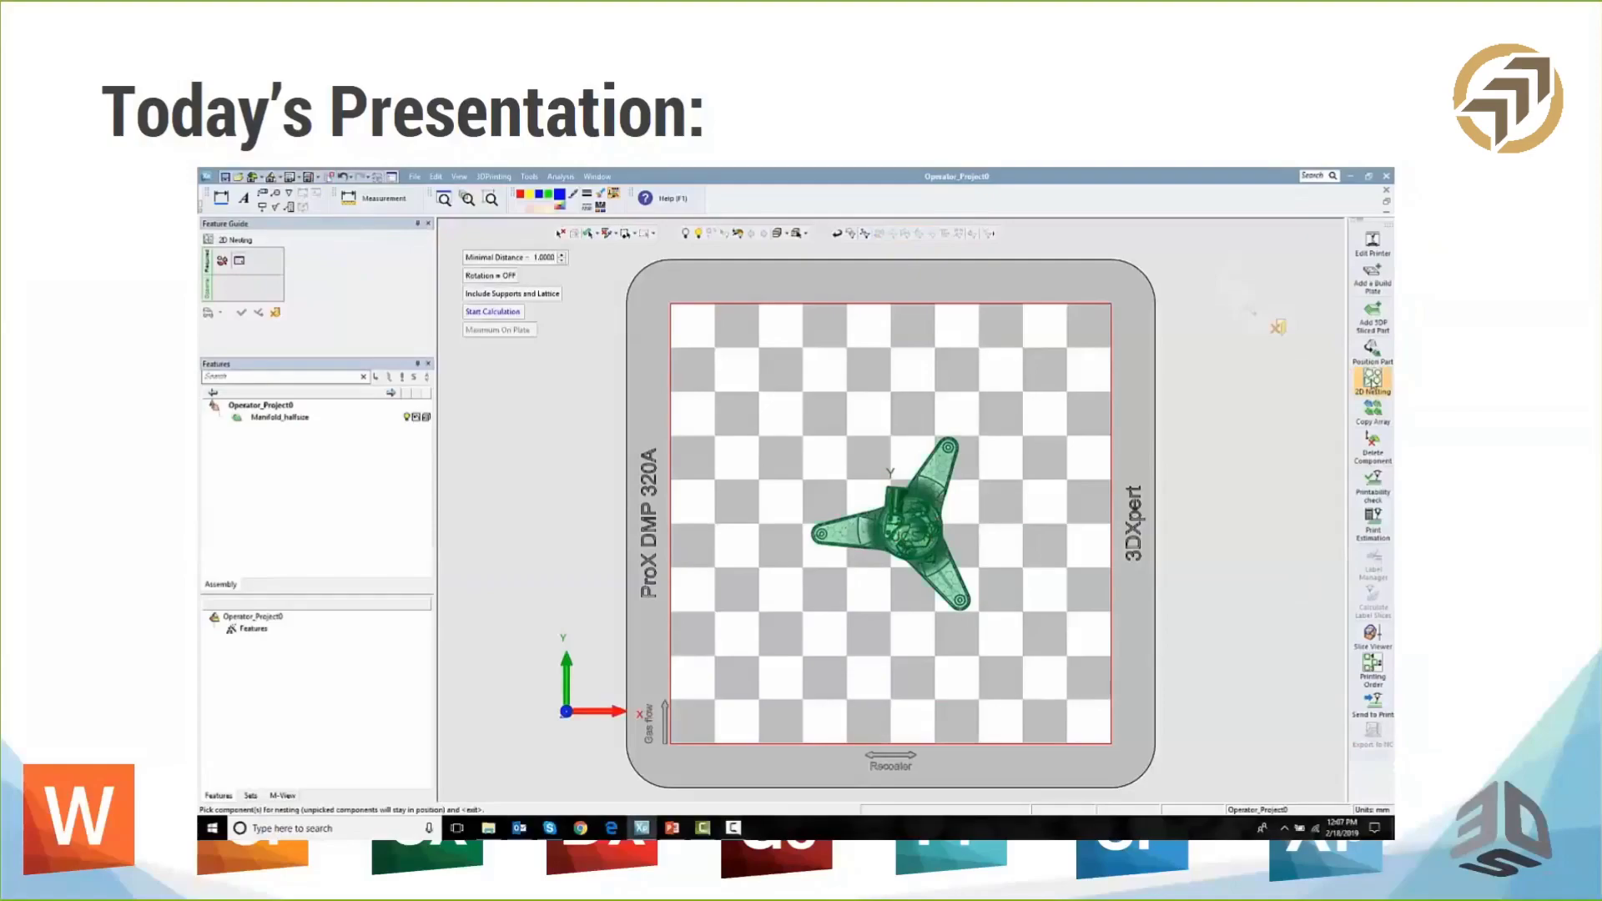
pyautogui.click(525, 260)
pyautogui.write('3')
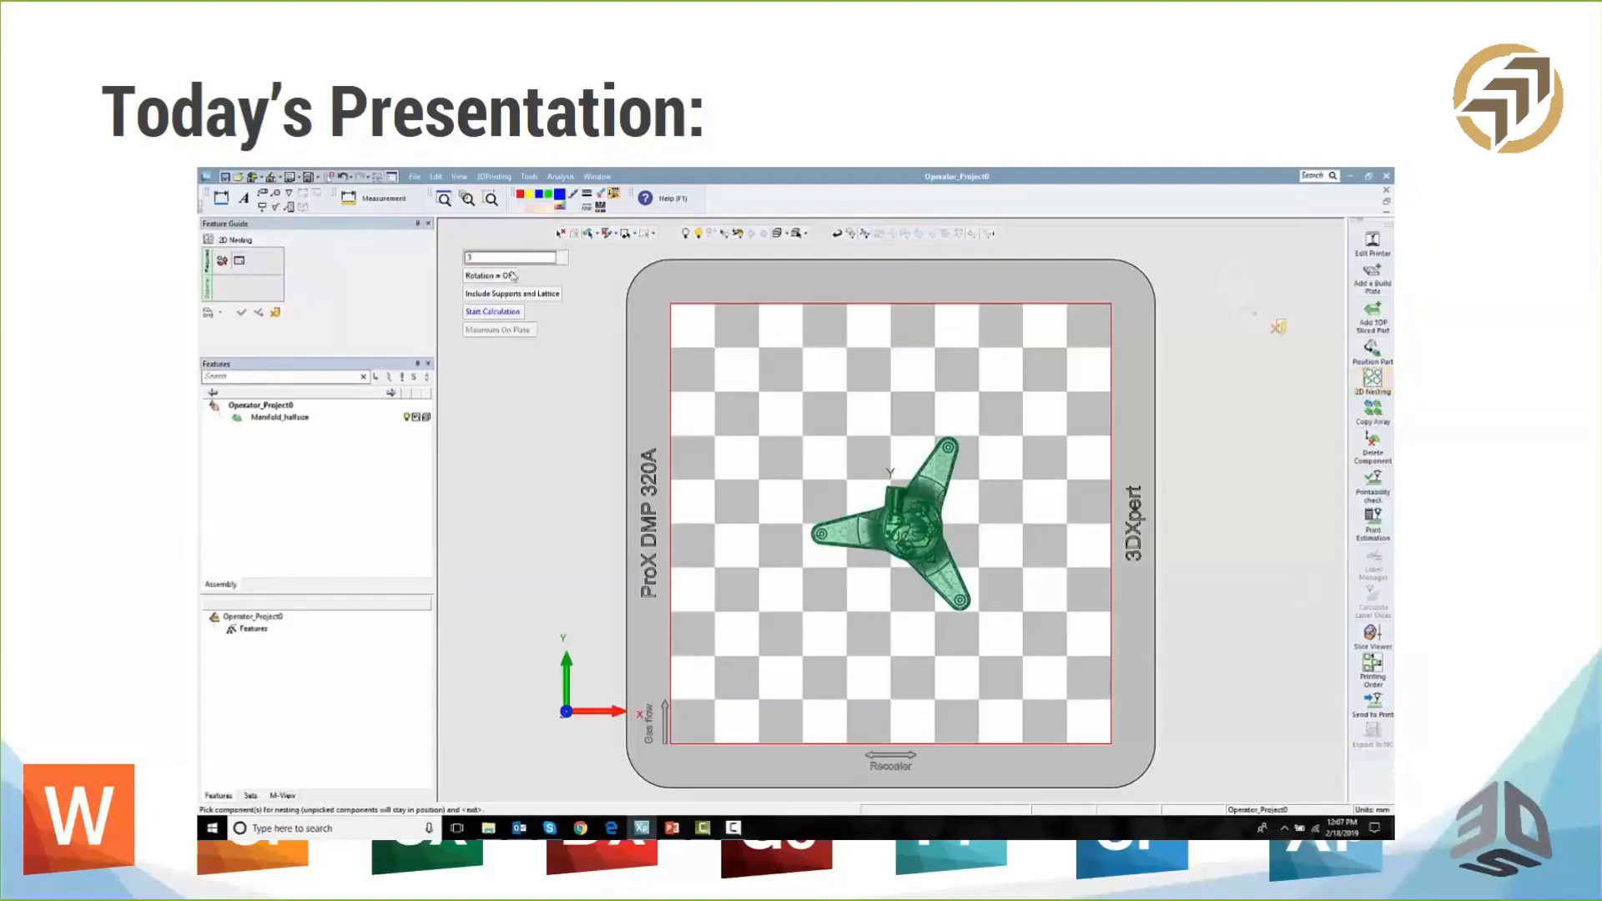
pyautogui.press('Return')
pyautogui.click(513, 277)
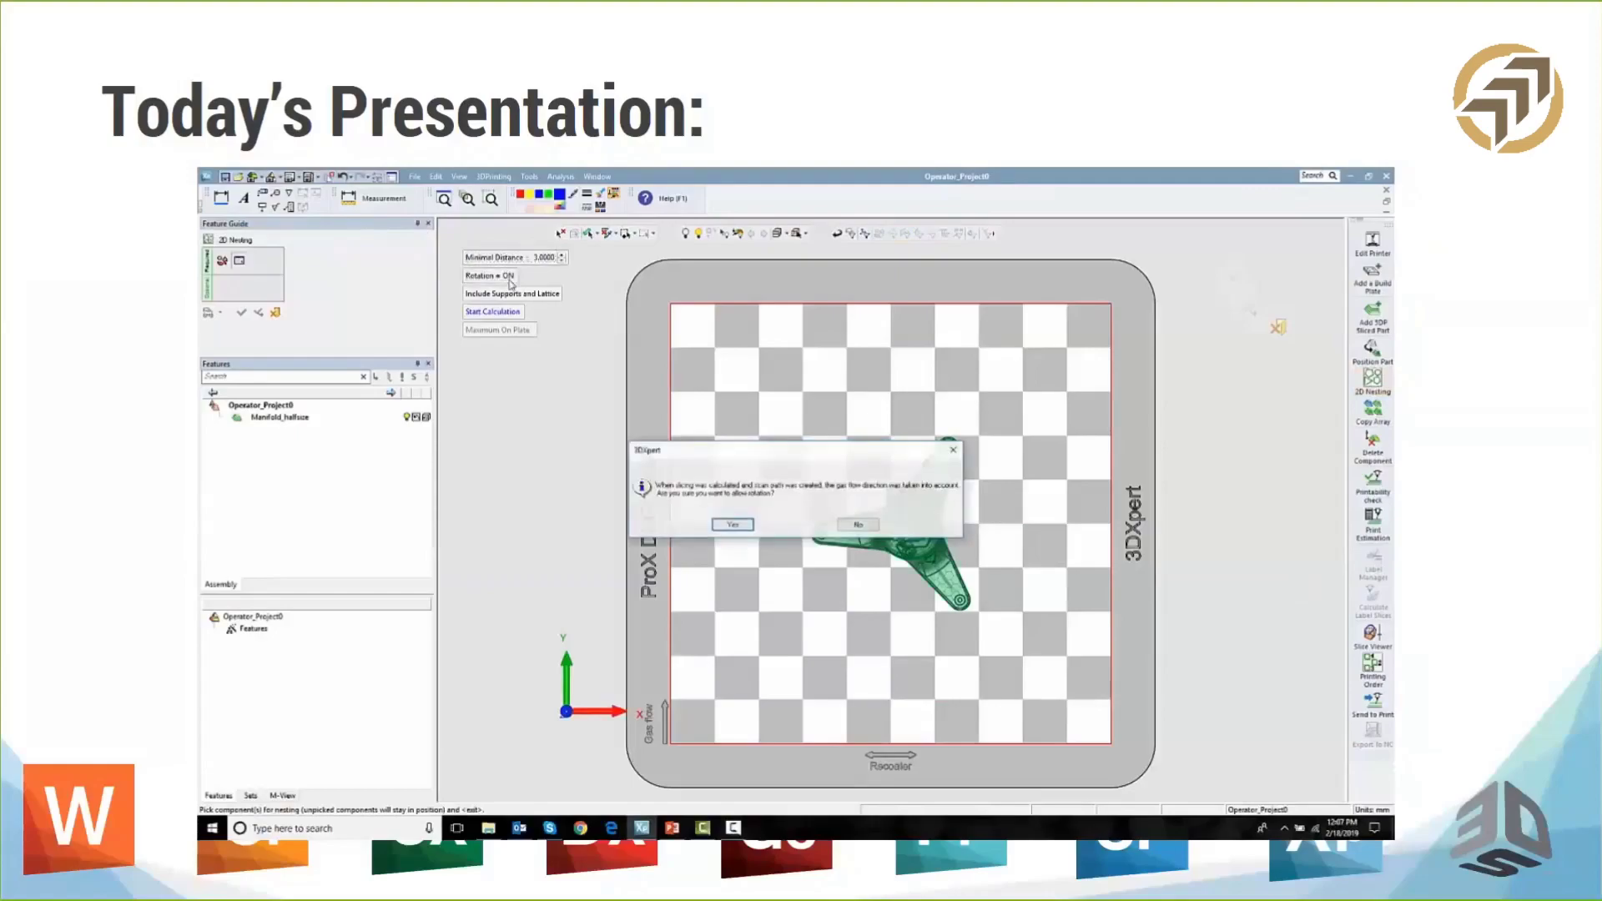
pyautogui.click(716, 522)
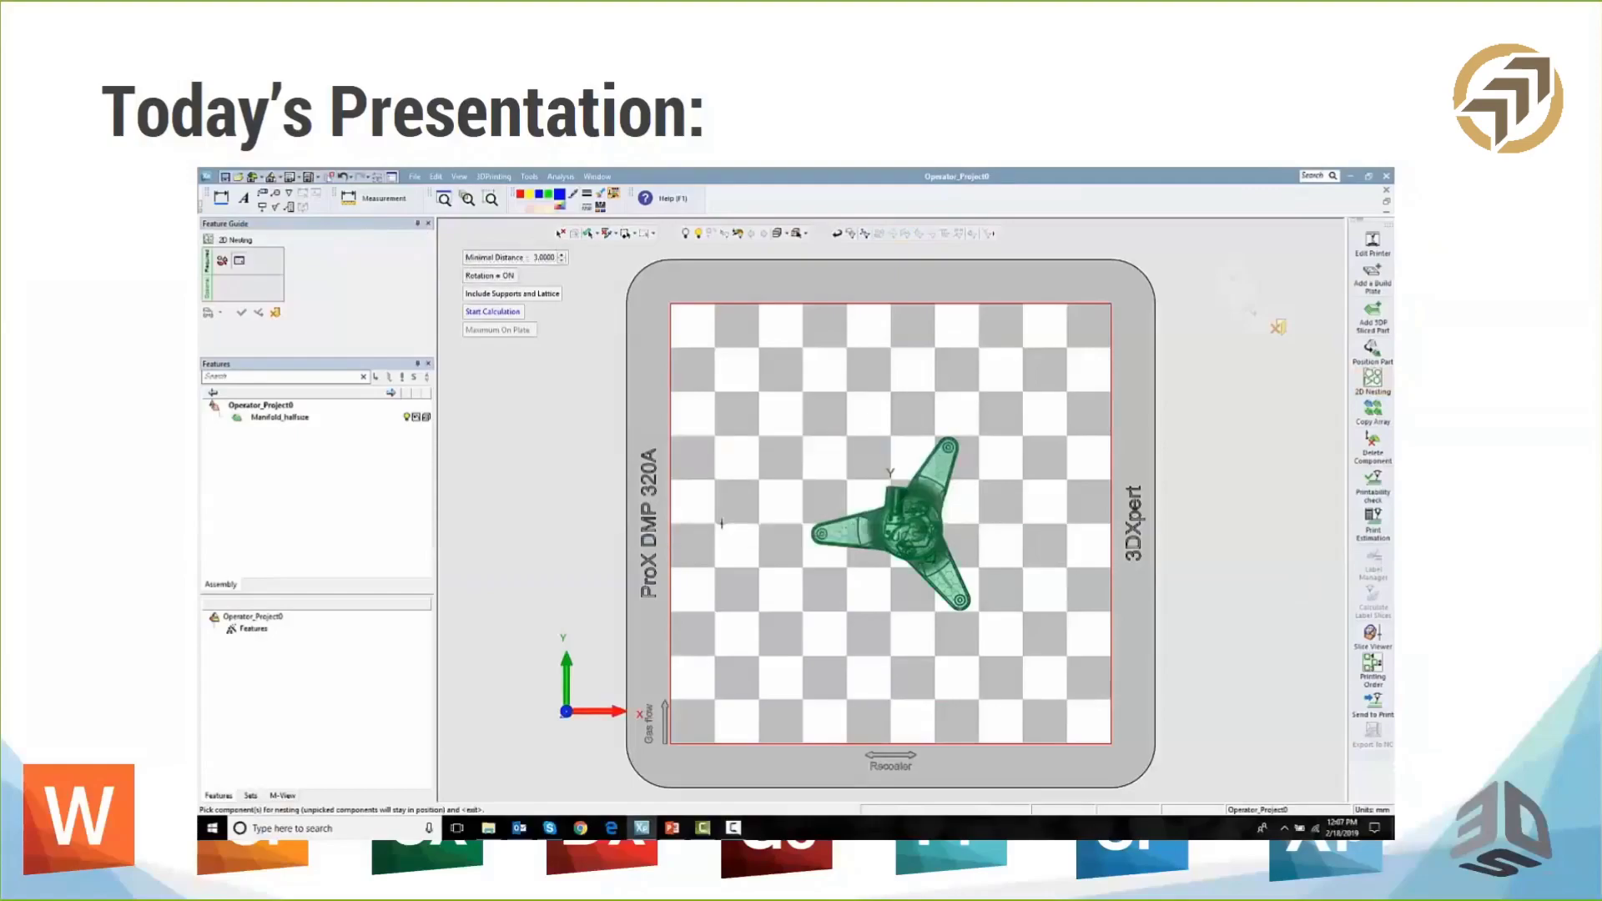
pyautogui.click(501, 313)
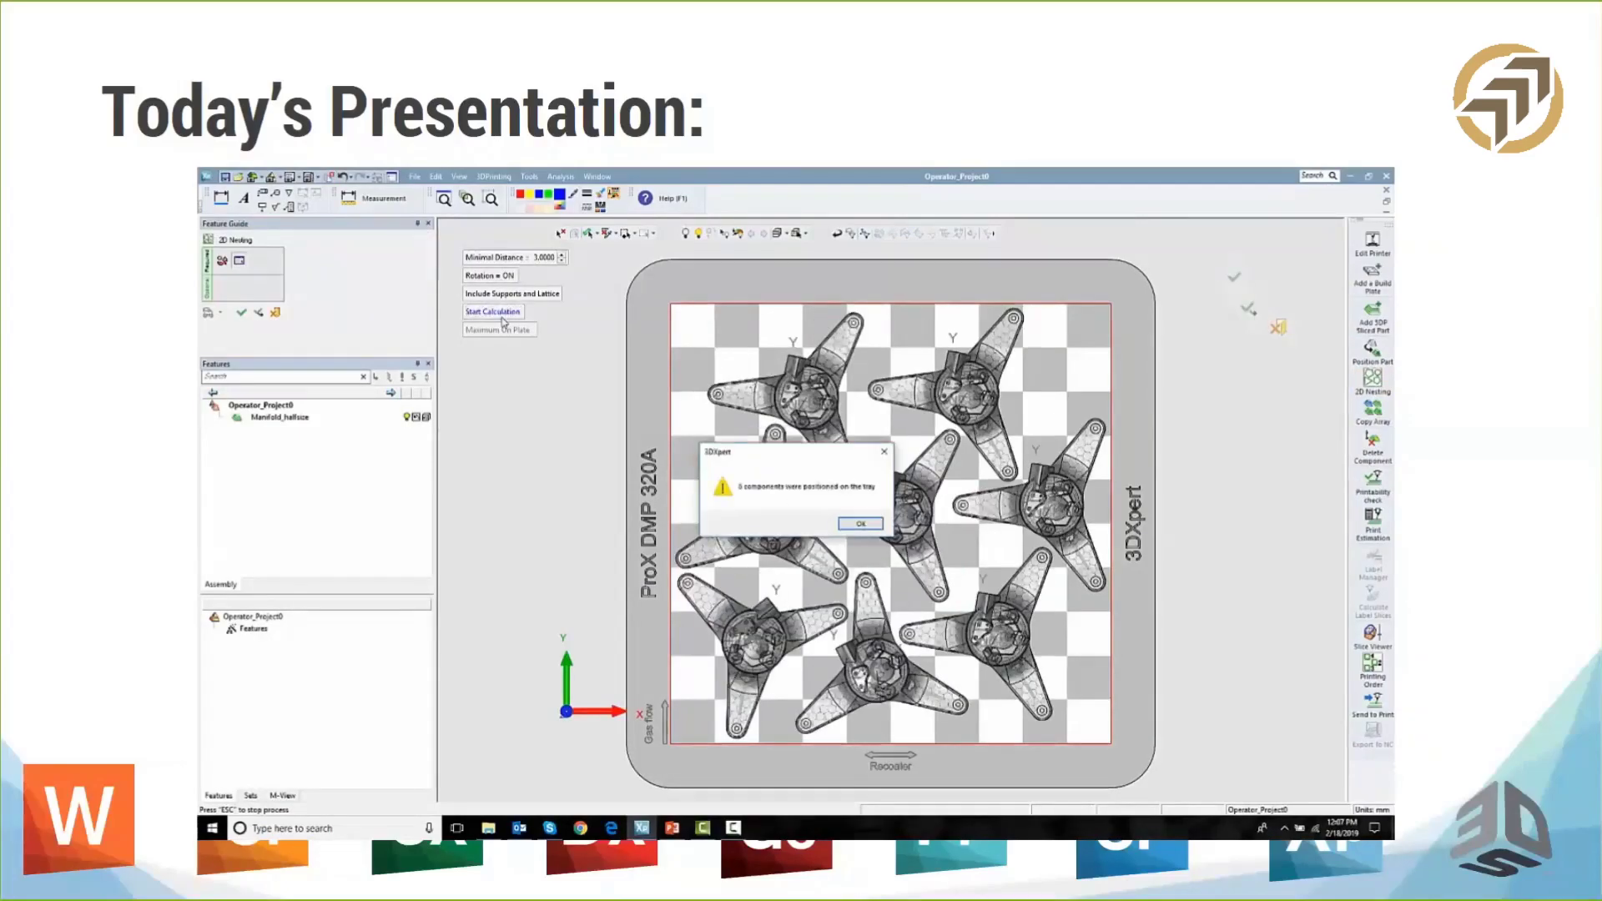
pyautogui.click(856, 528)
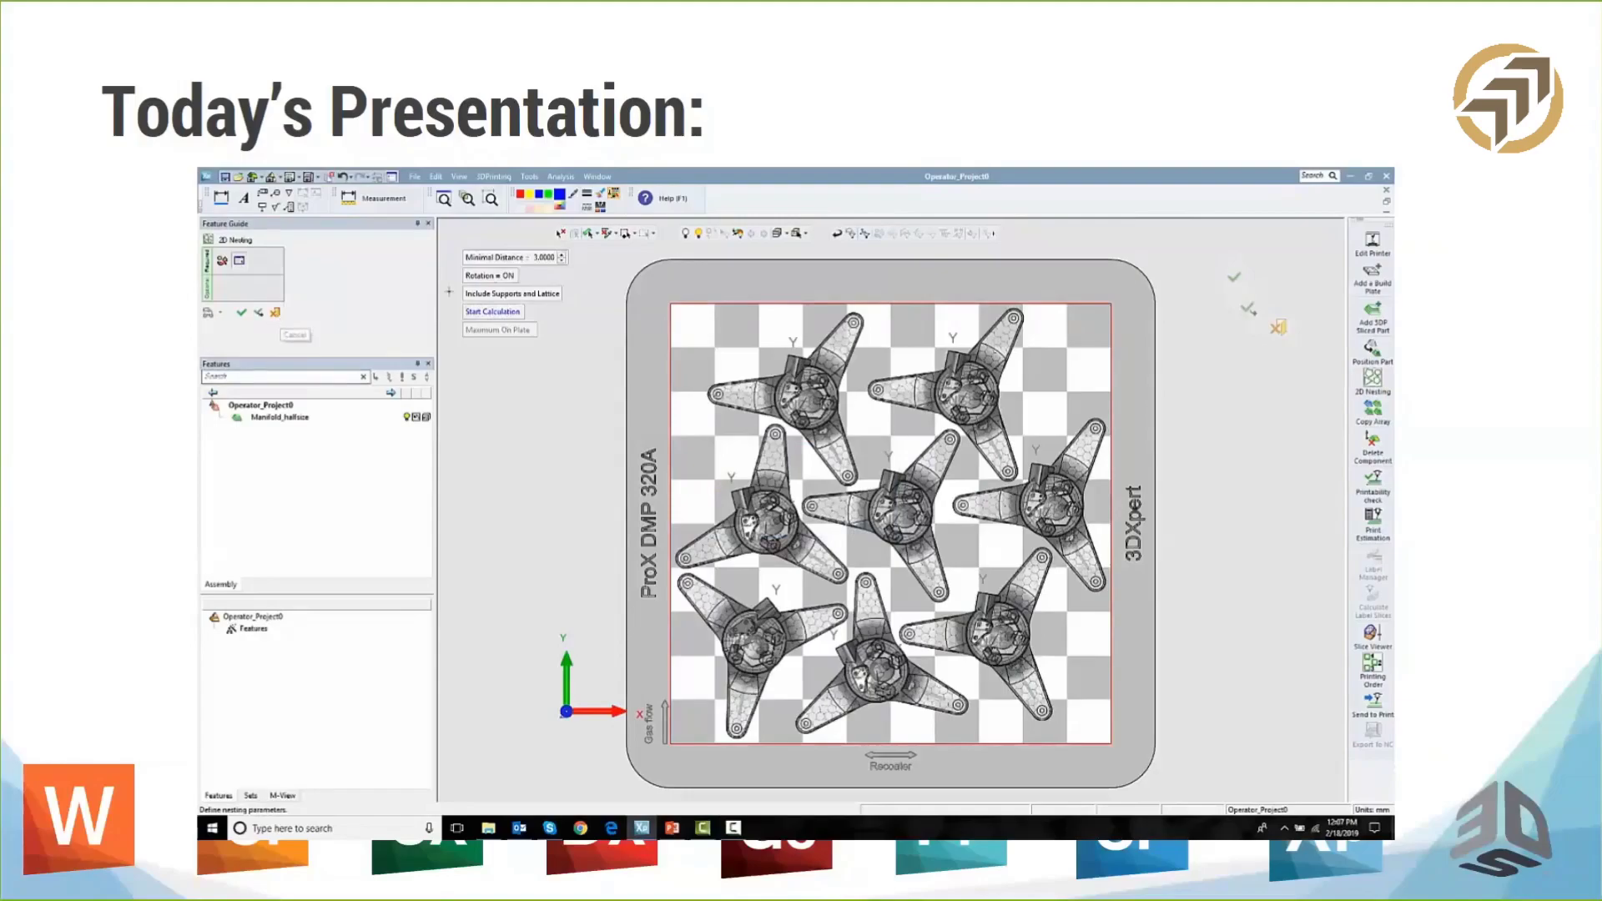
# Rerun the nesting at 10 mm minimal distance, then cancel it to keep one part.
pyautogui.click(504, 261)
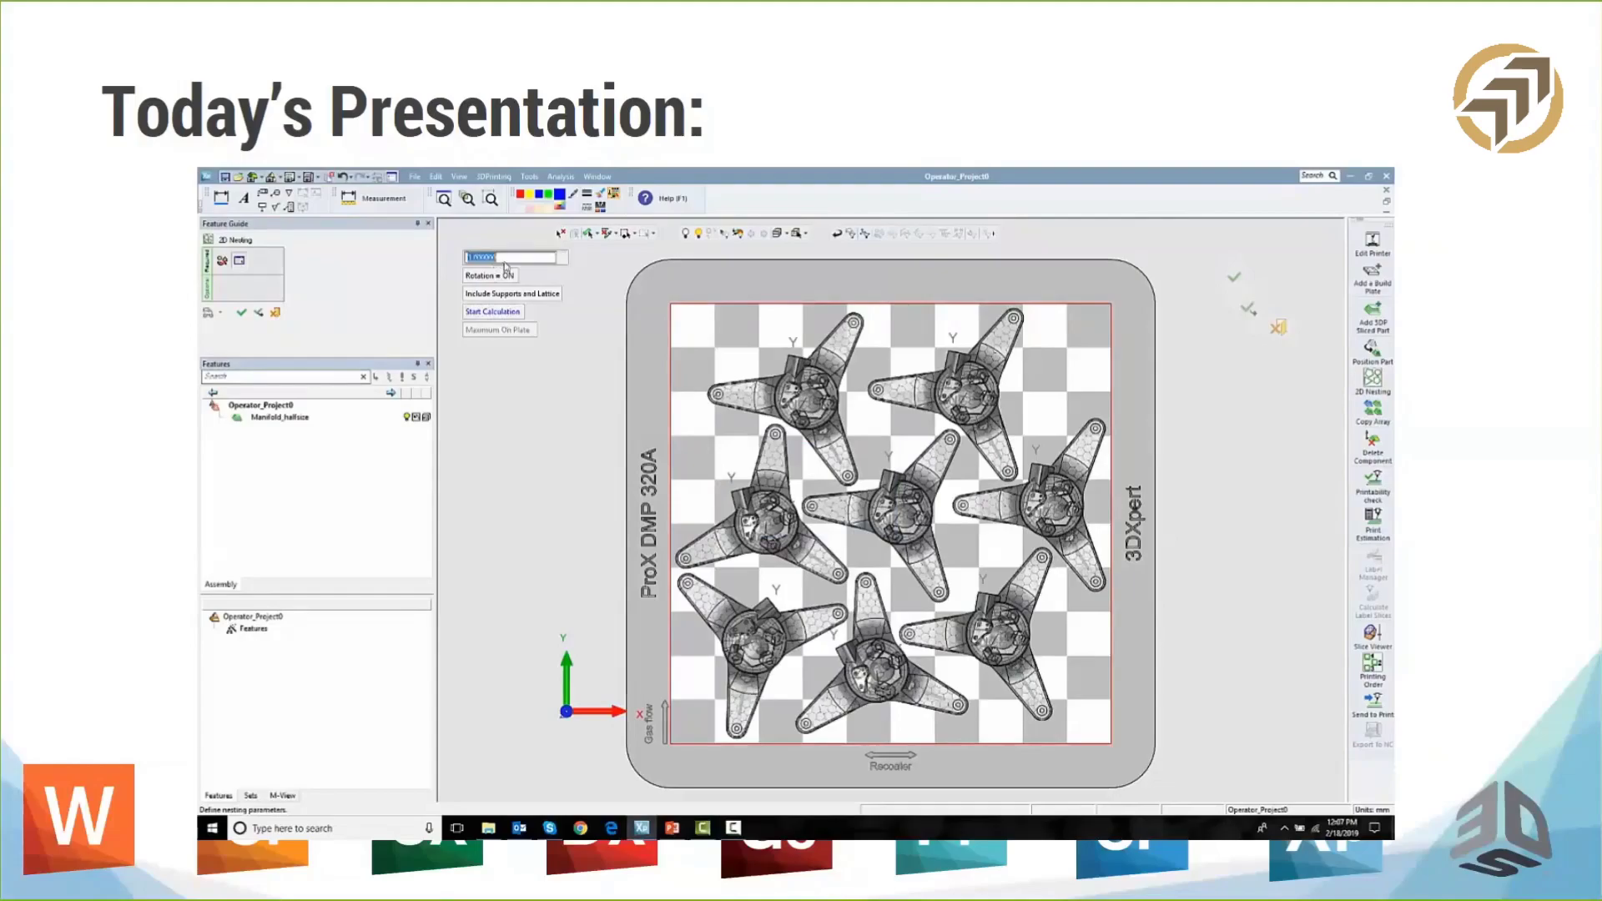
pyautogui.write('10')
pyautogui.press('Return')
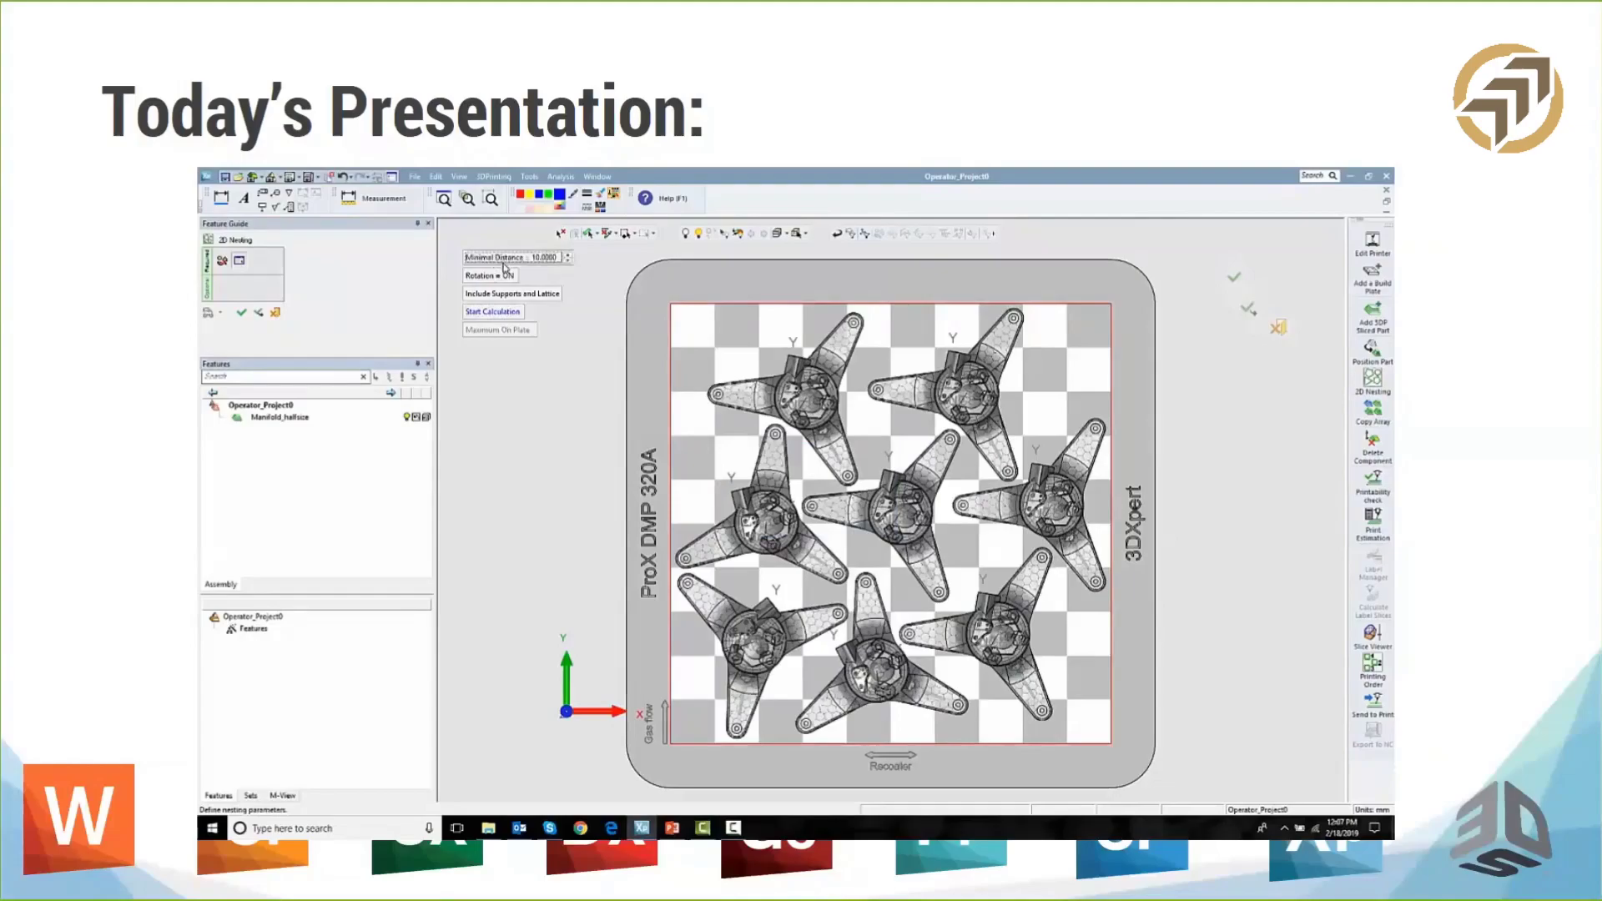
pyautogui.click(490, 311)
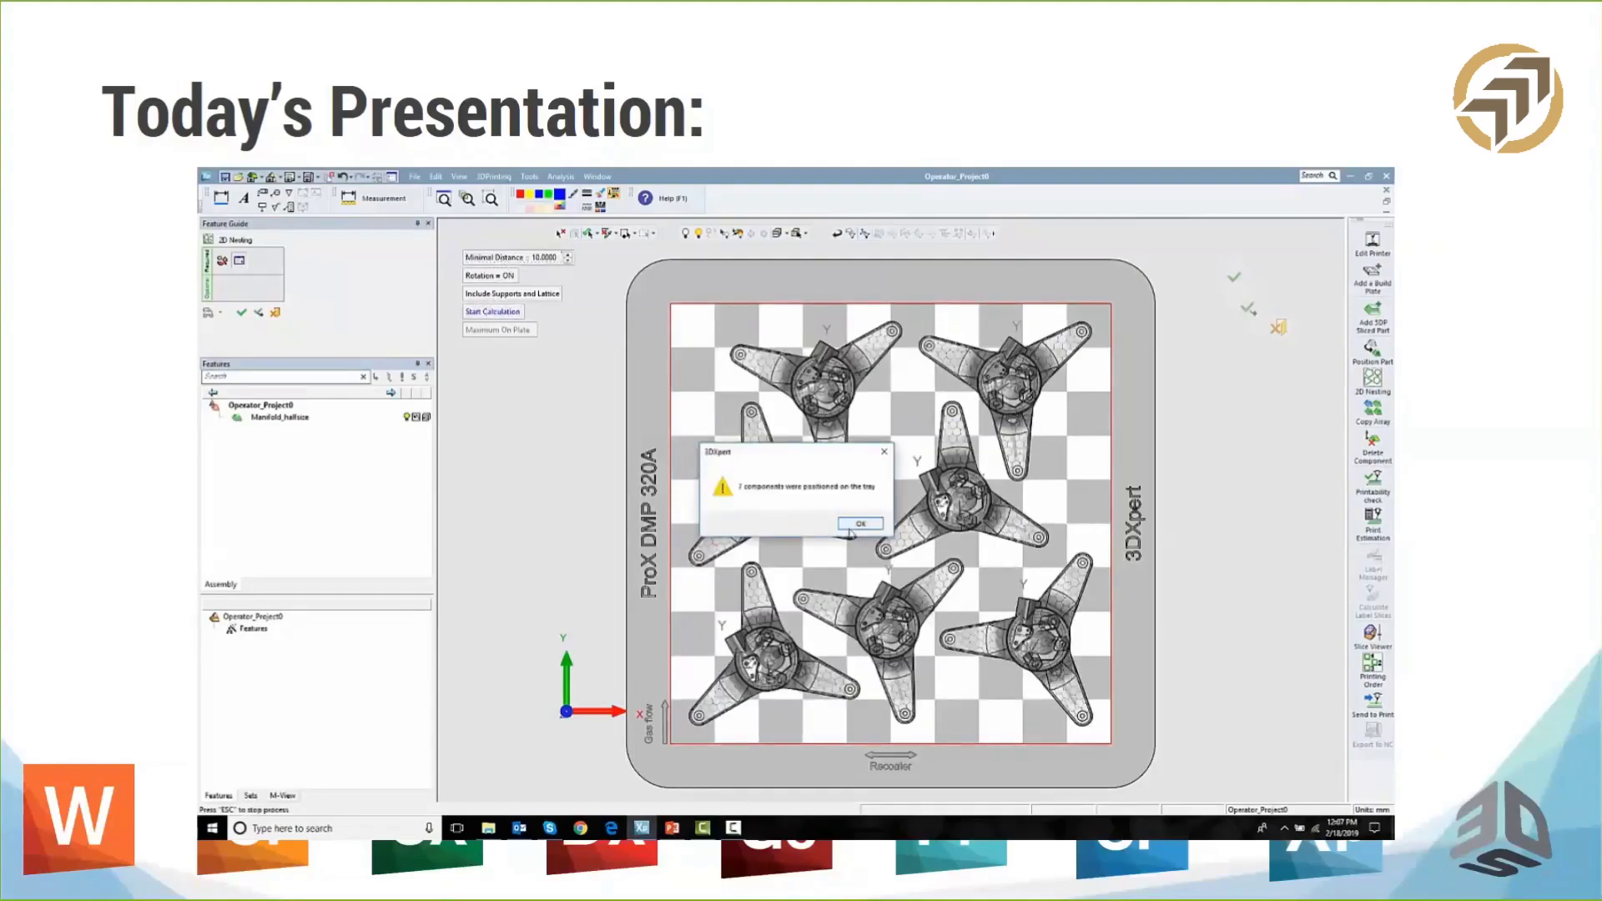
pyautogui.click(860, 524)
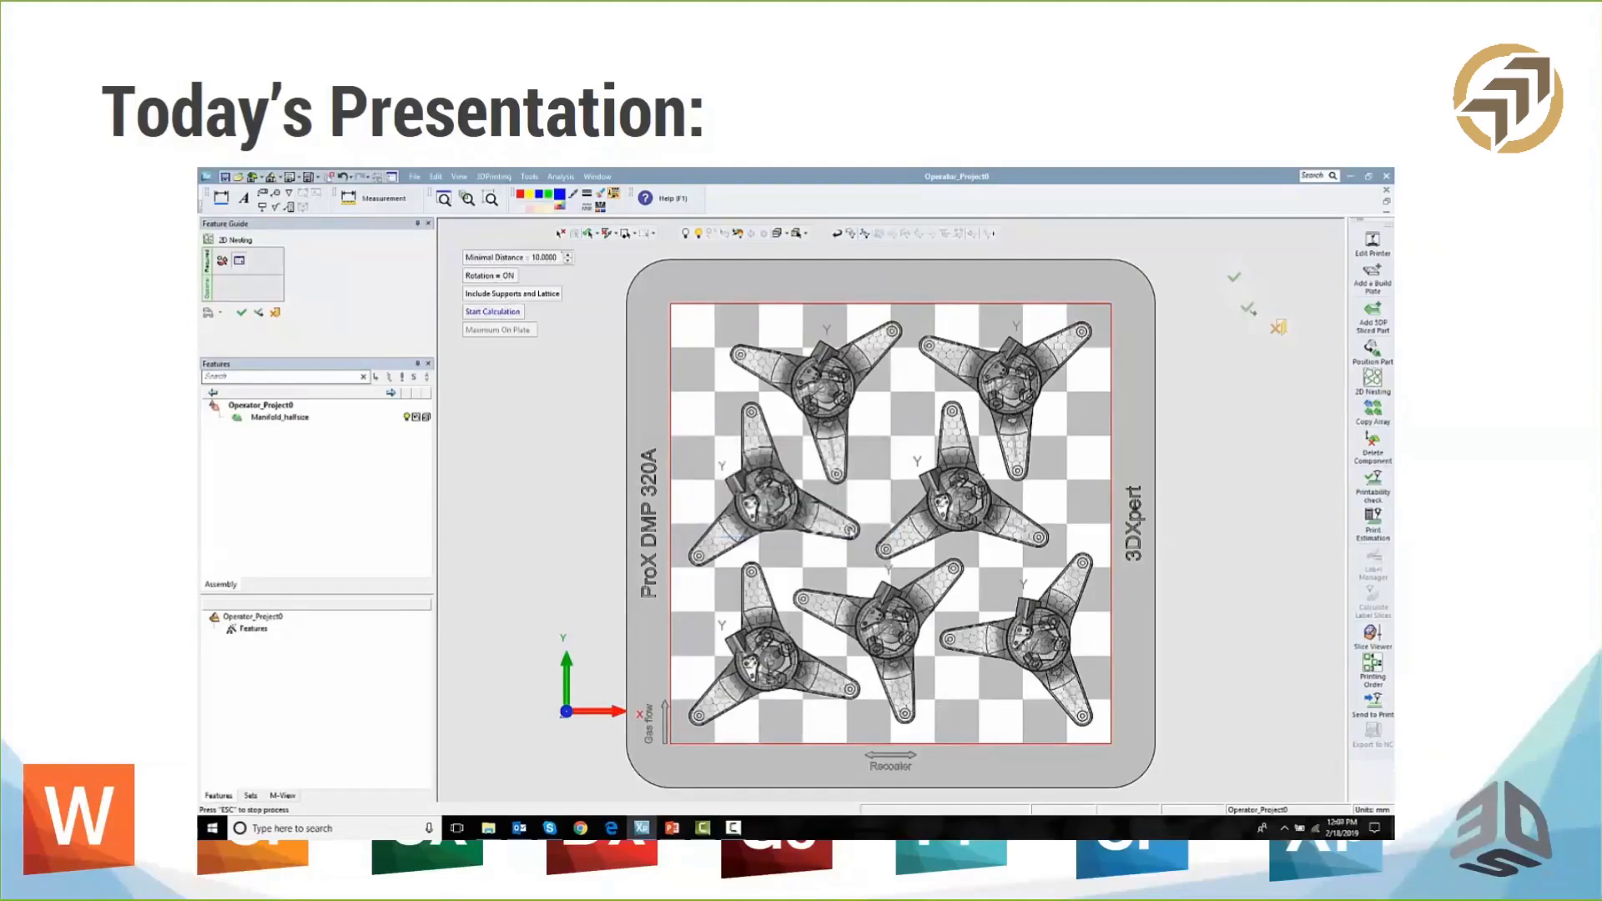
pyautogui.click(281, 317)
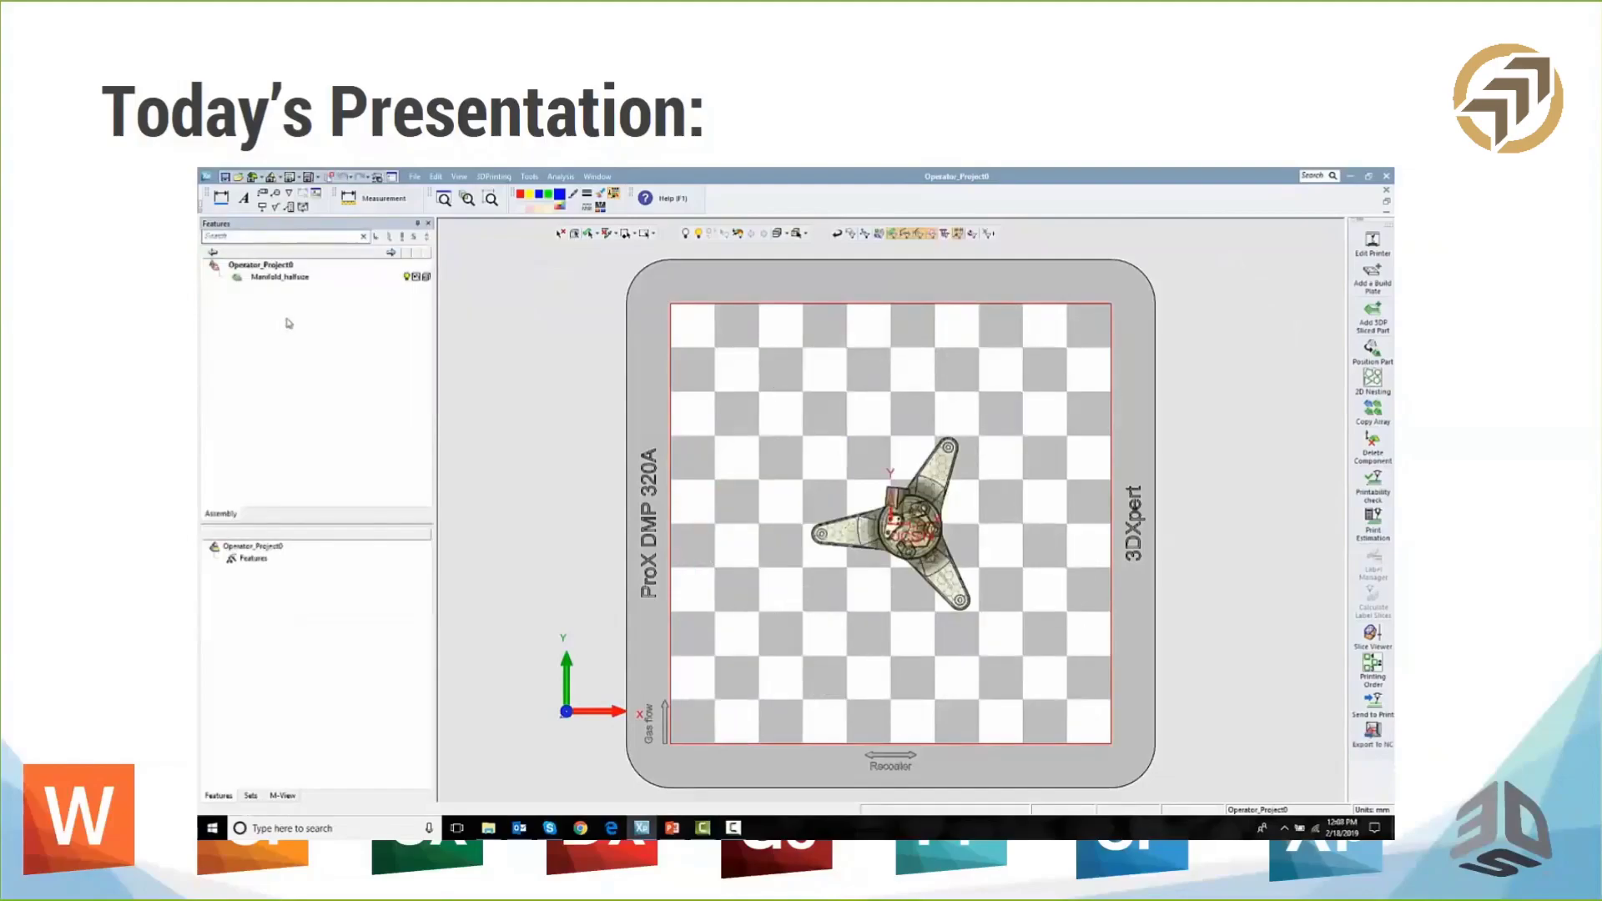
# Set up a copy array of the manifold with 100 mm spacing in X and Y.
pyautogui.click(1370, 417)
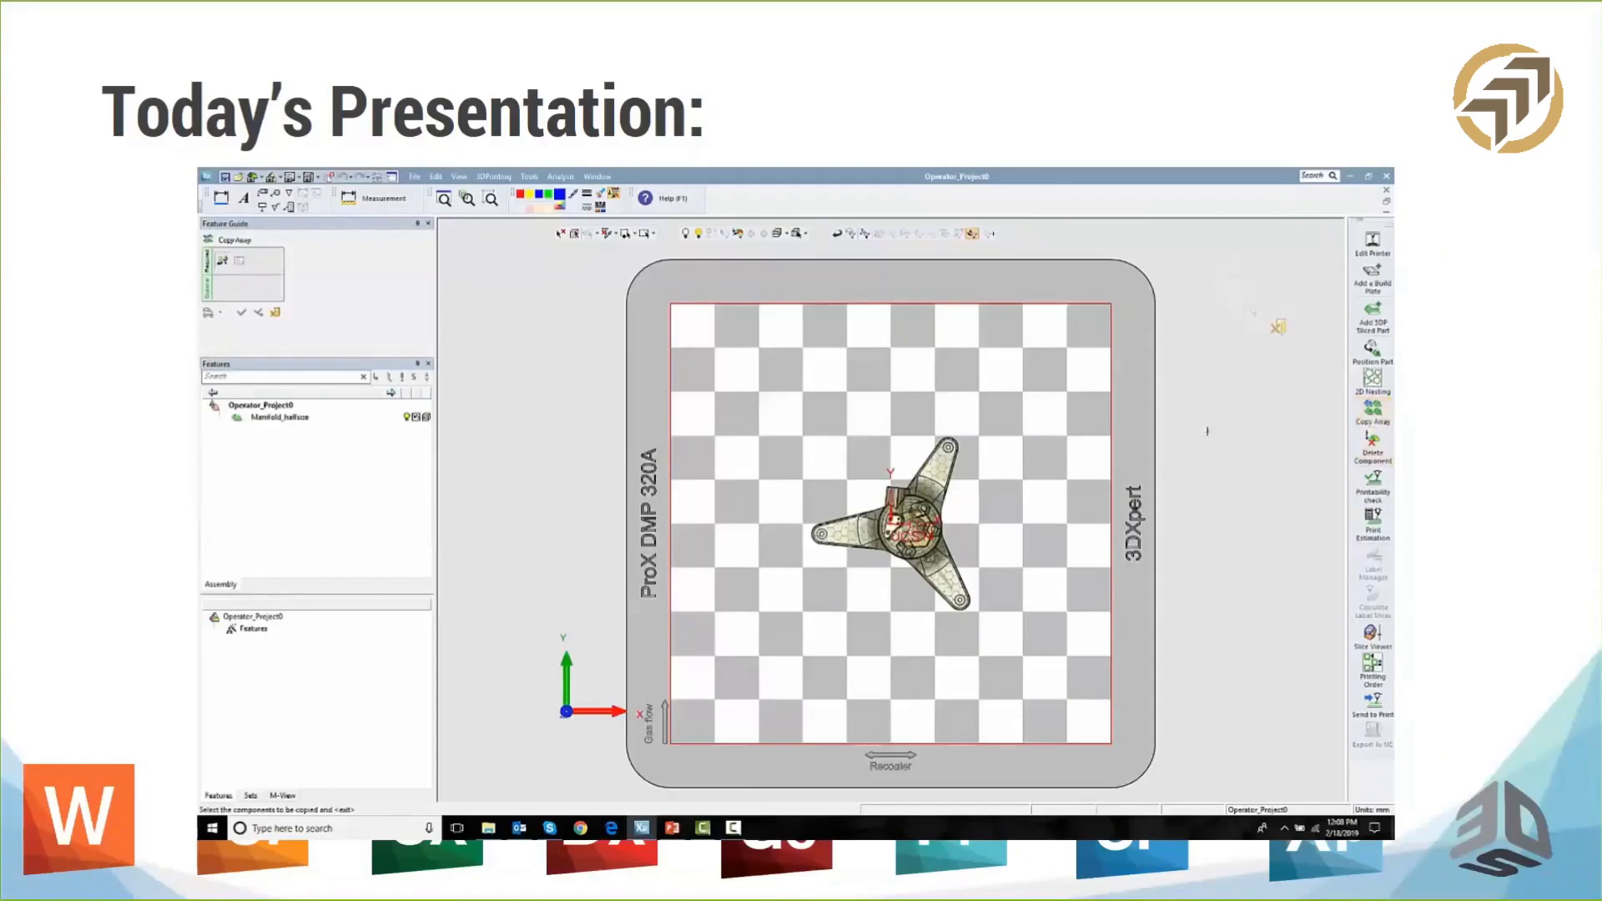
pyautogui.click(941, 474)
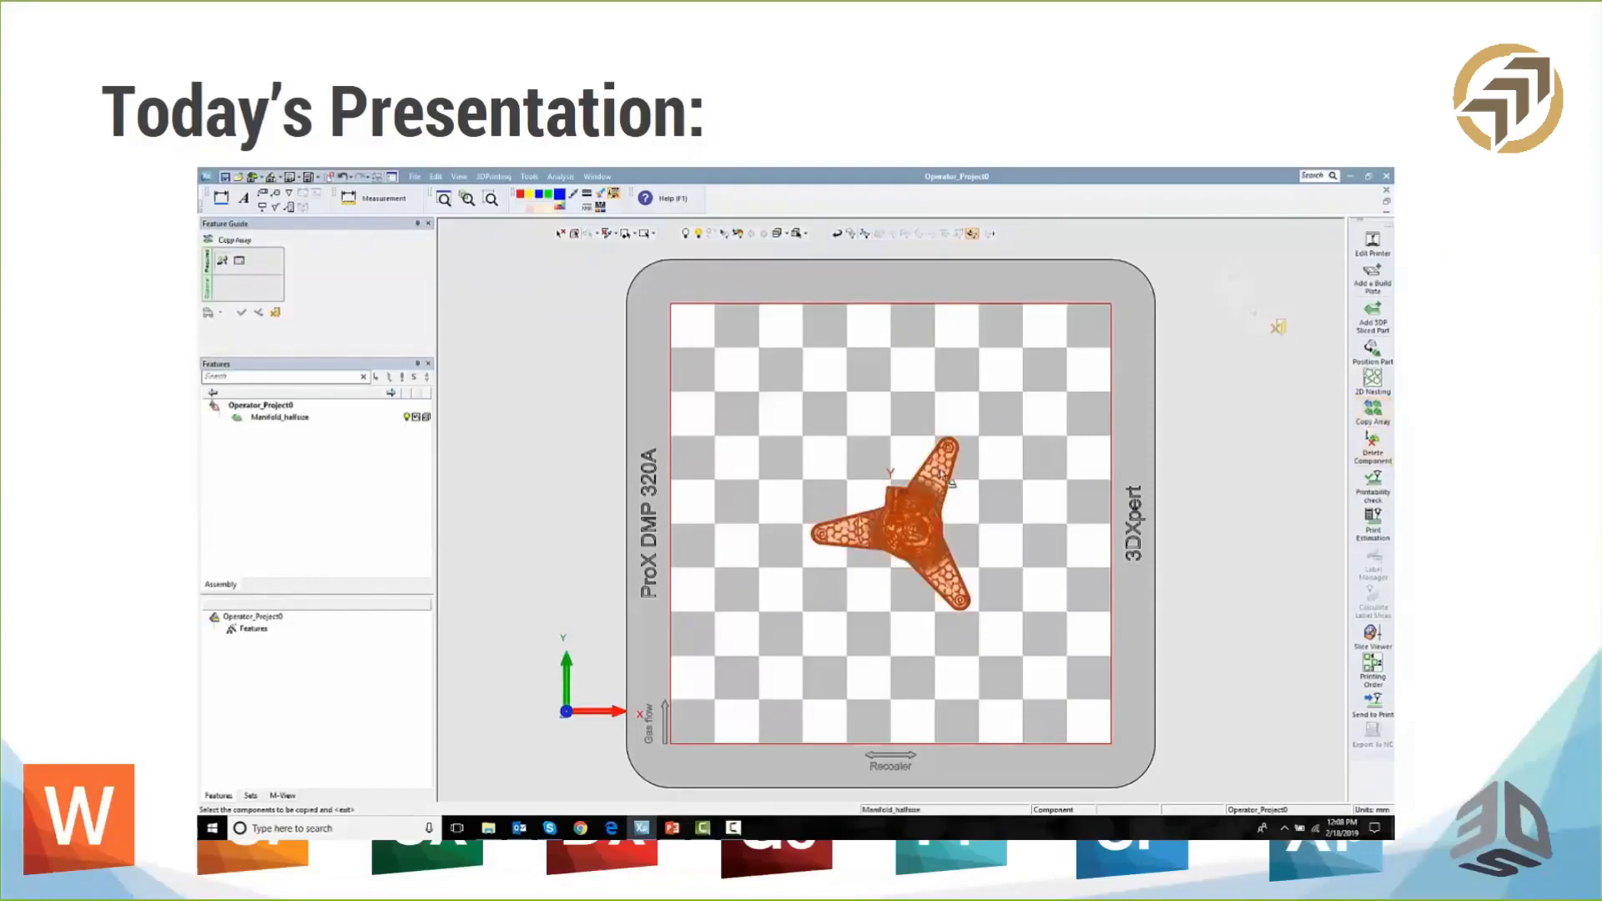
pyautogui.middleClick(736, 410)
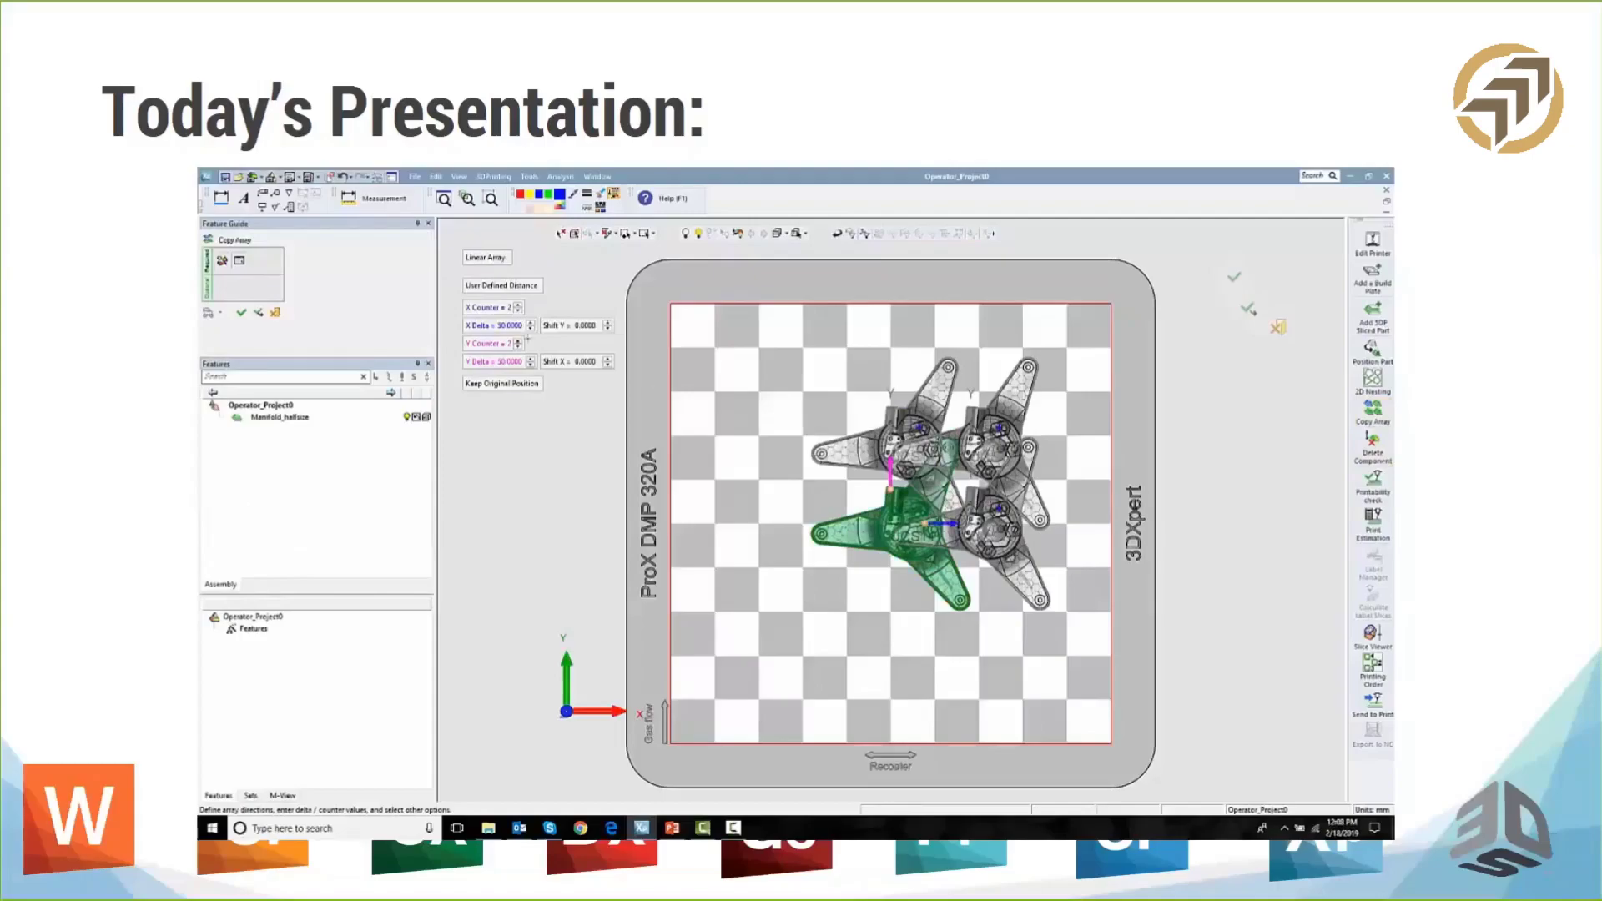
pyautogui.click(501, 325)
pyautogui.write('100')
pyautogui.press('Return')
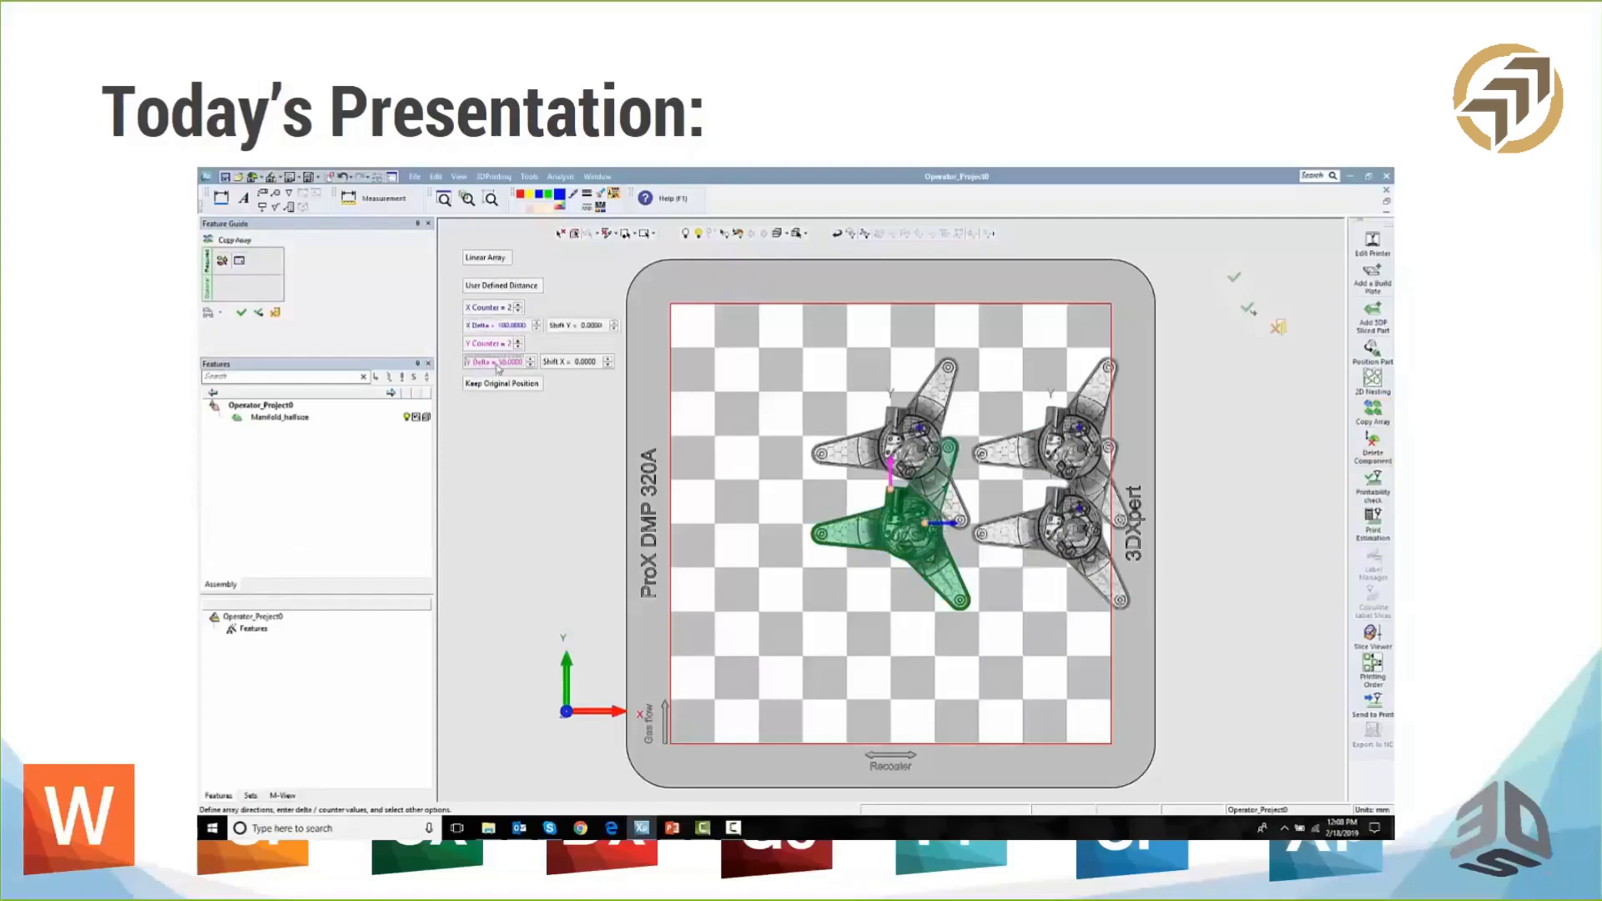
pyautogui.click(499, 362)
pyautogui.write('100')
pyautogui.press('Return')
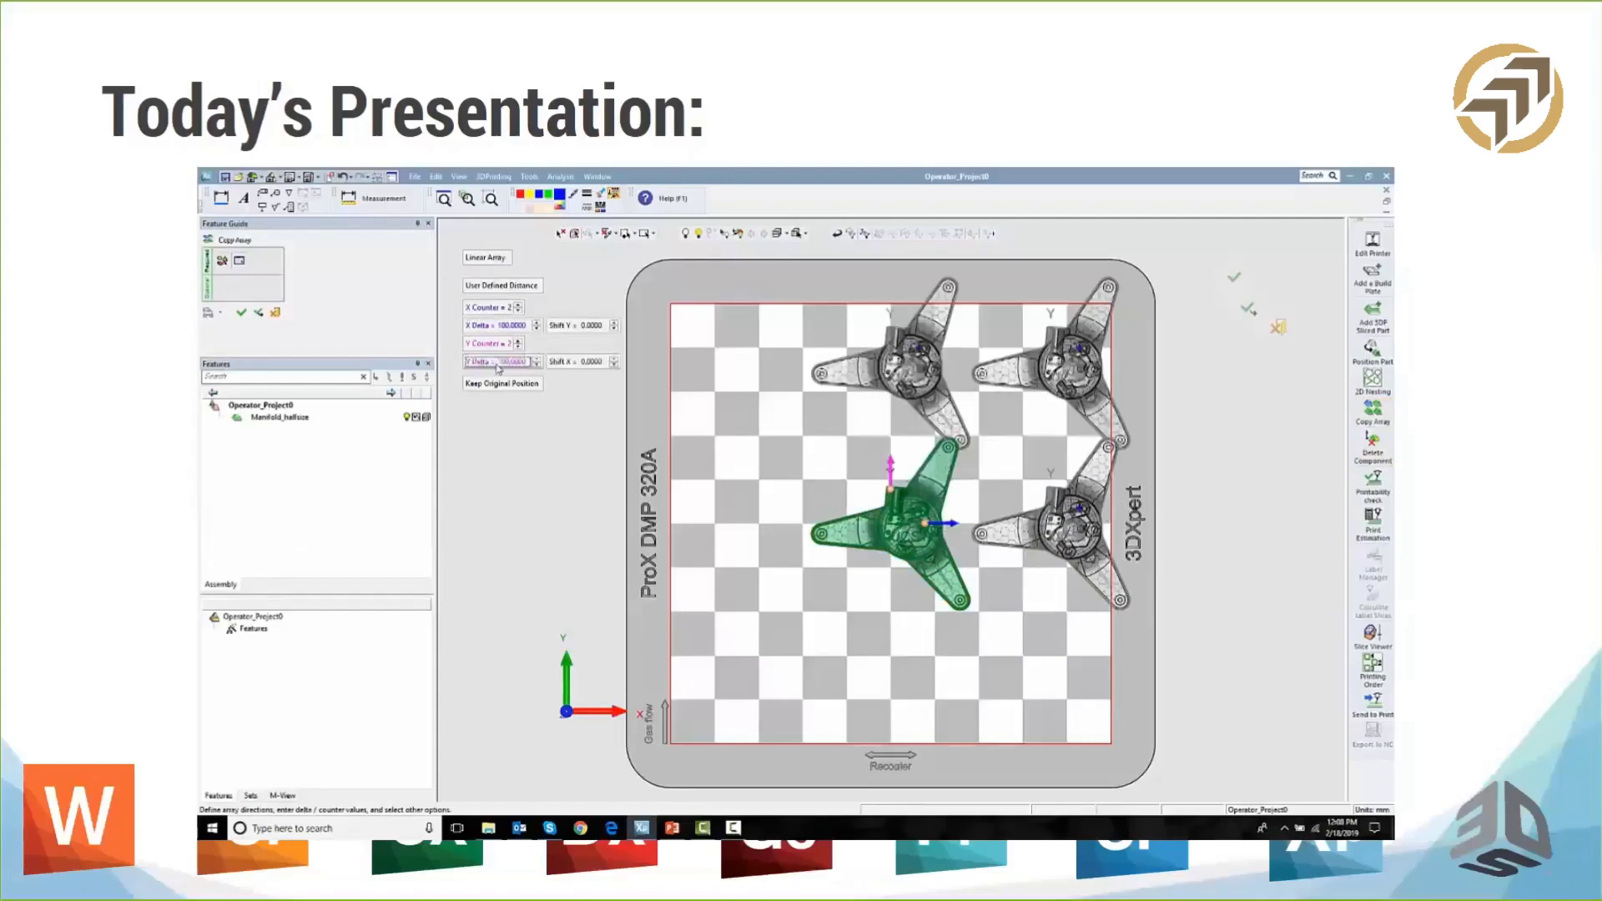
# Keep the array at 2×2 copies, centre it with Auto Placement, and accept.
pyautogui.click(519, 305)
pyautogui.click(519, 311)
pyautogui.click(519, 340)
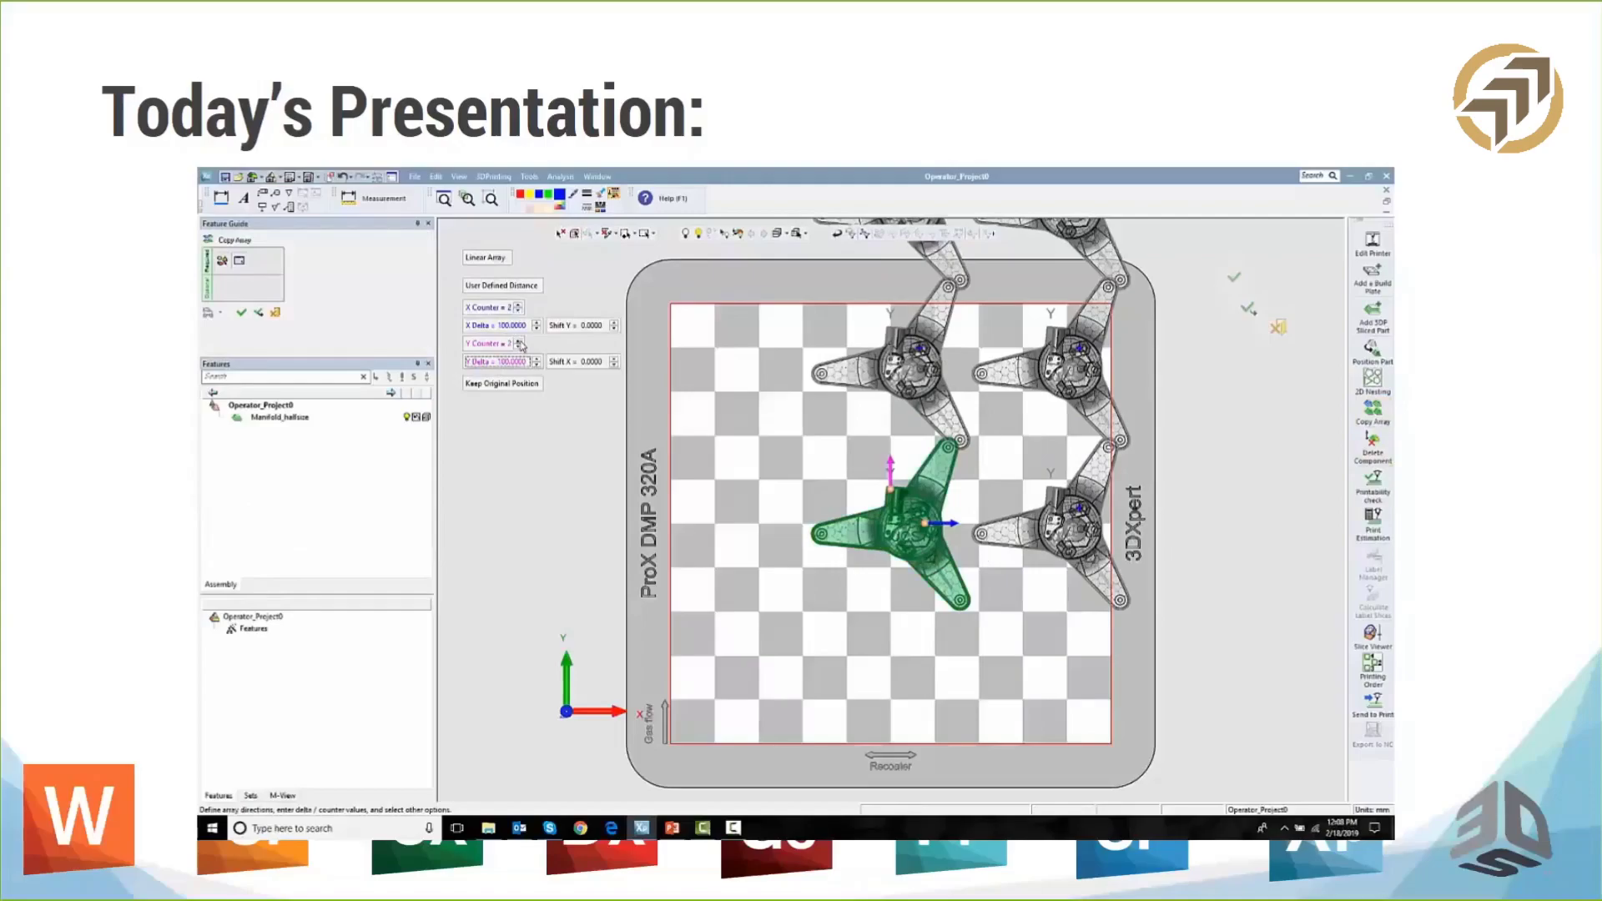
pyautogui.click(519, 347)
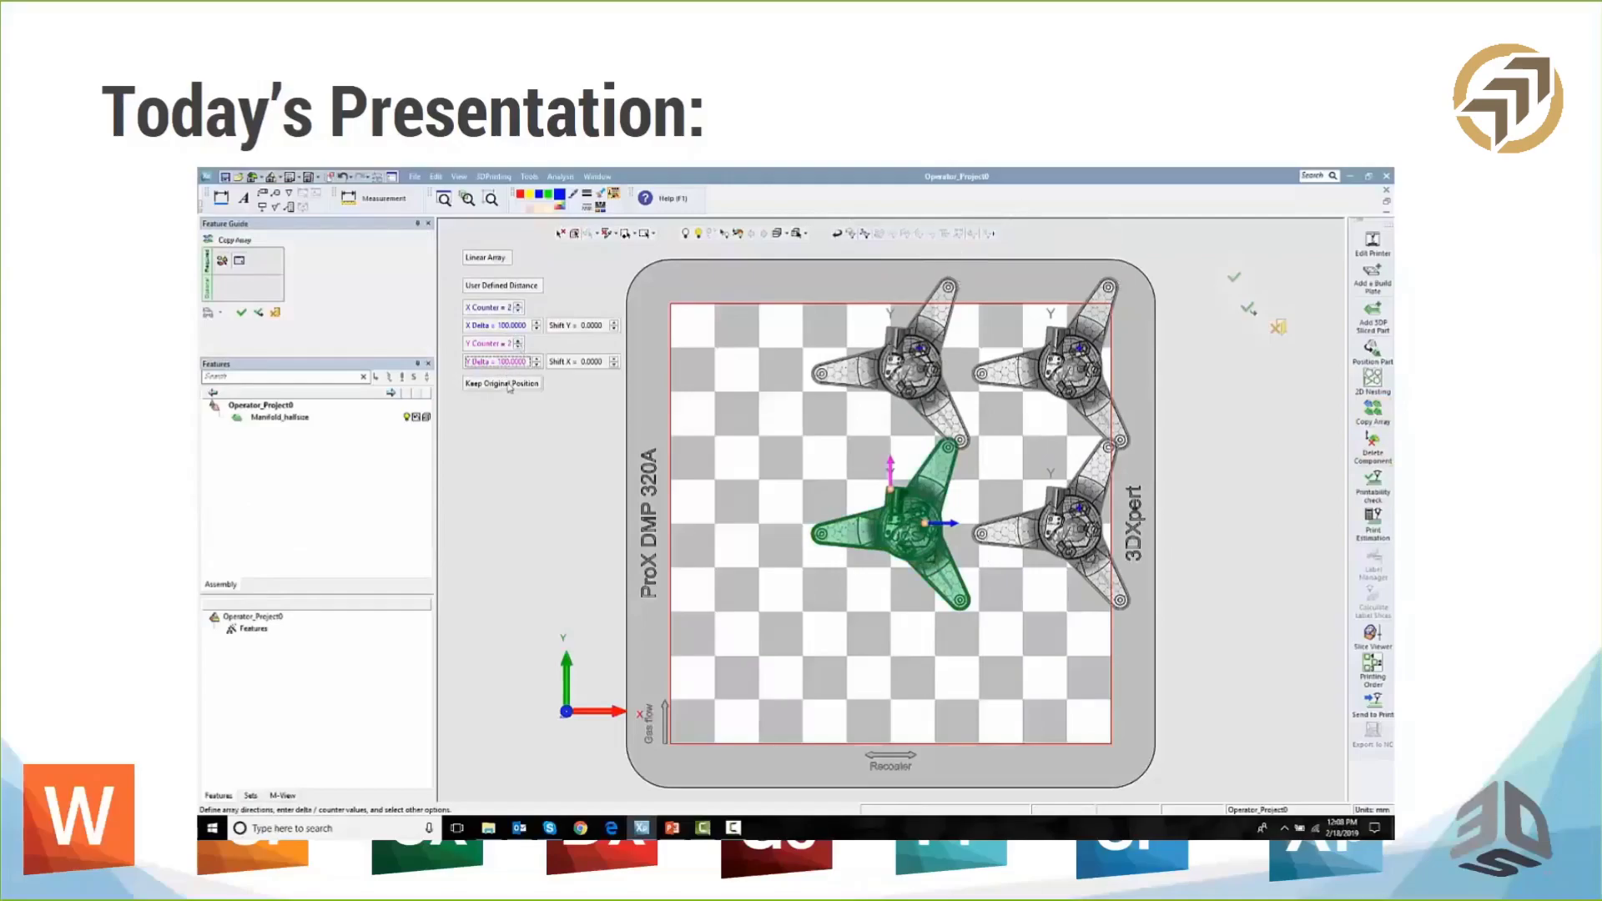
pyautogui.click(508, 384)
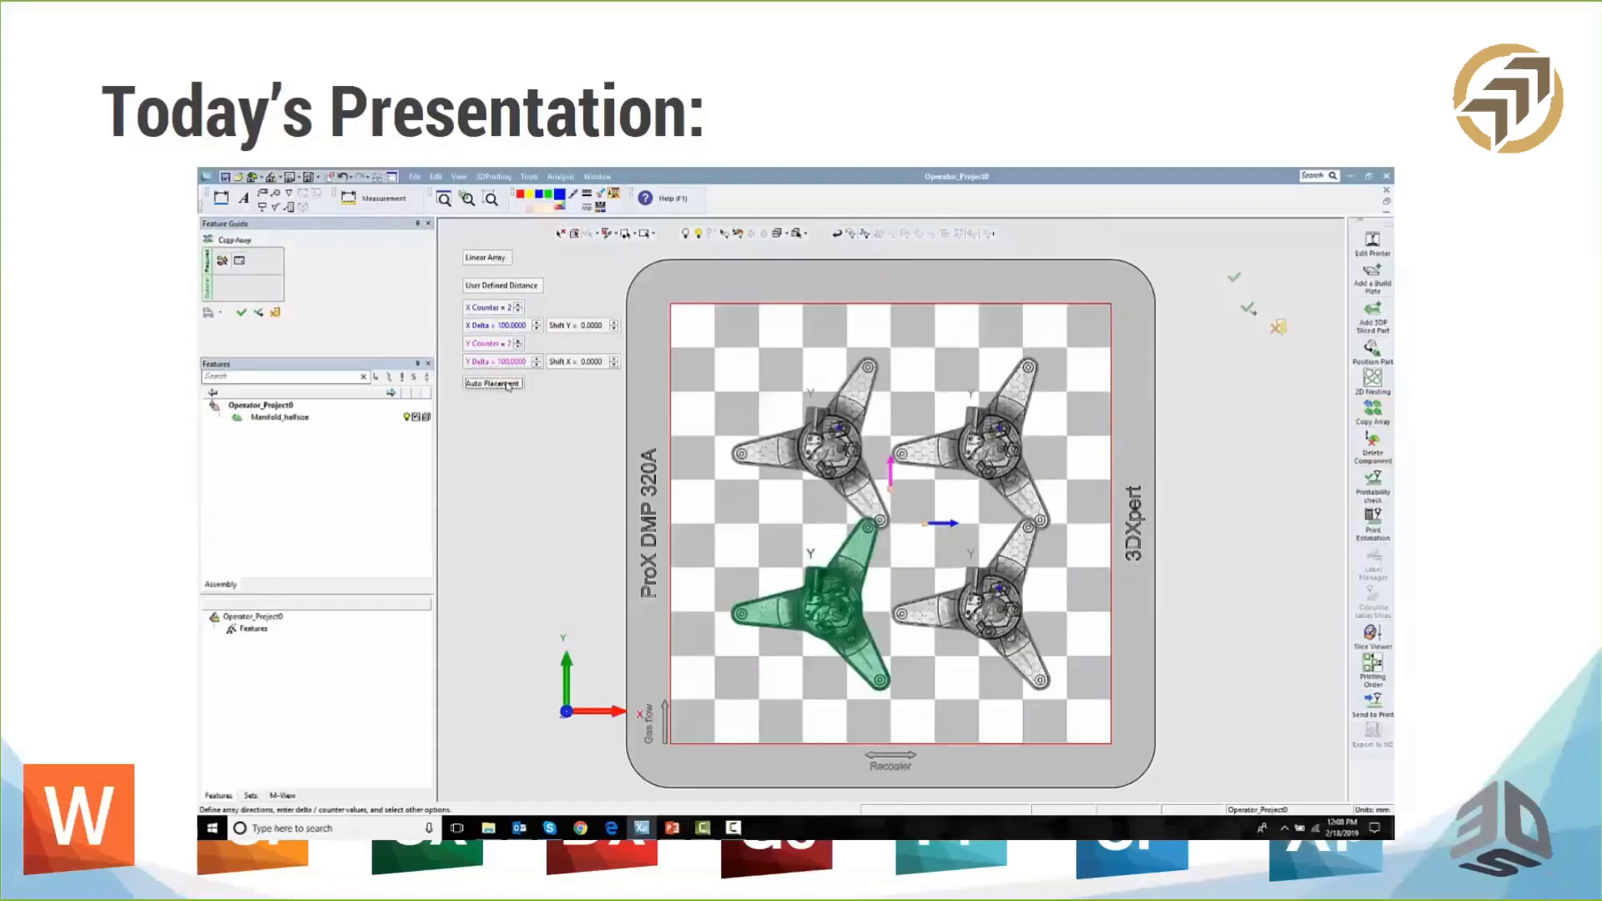
pyautogui.click(244, 312)
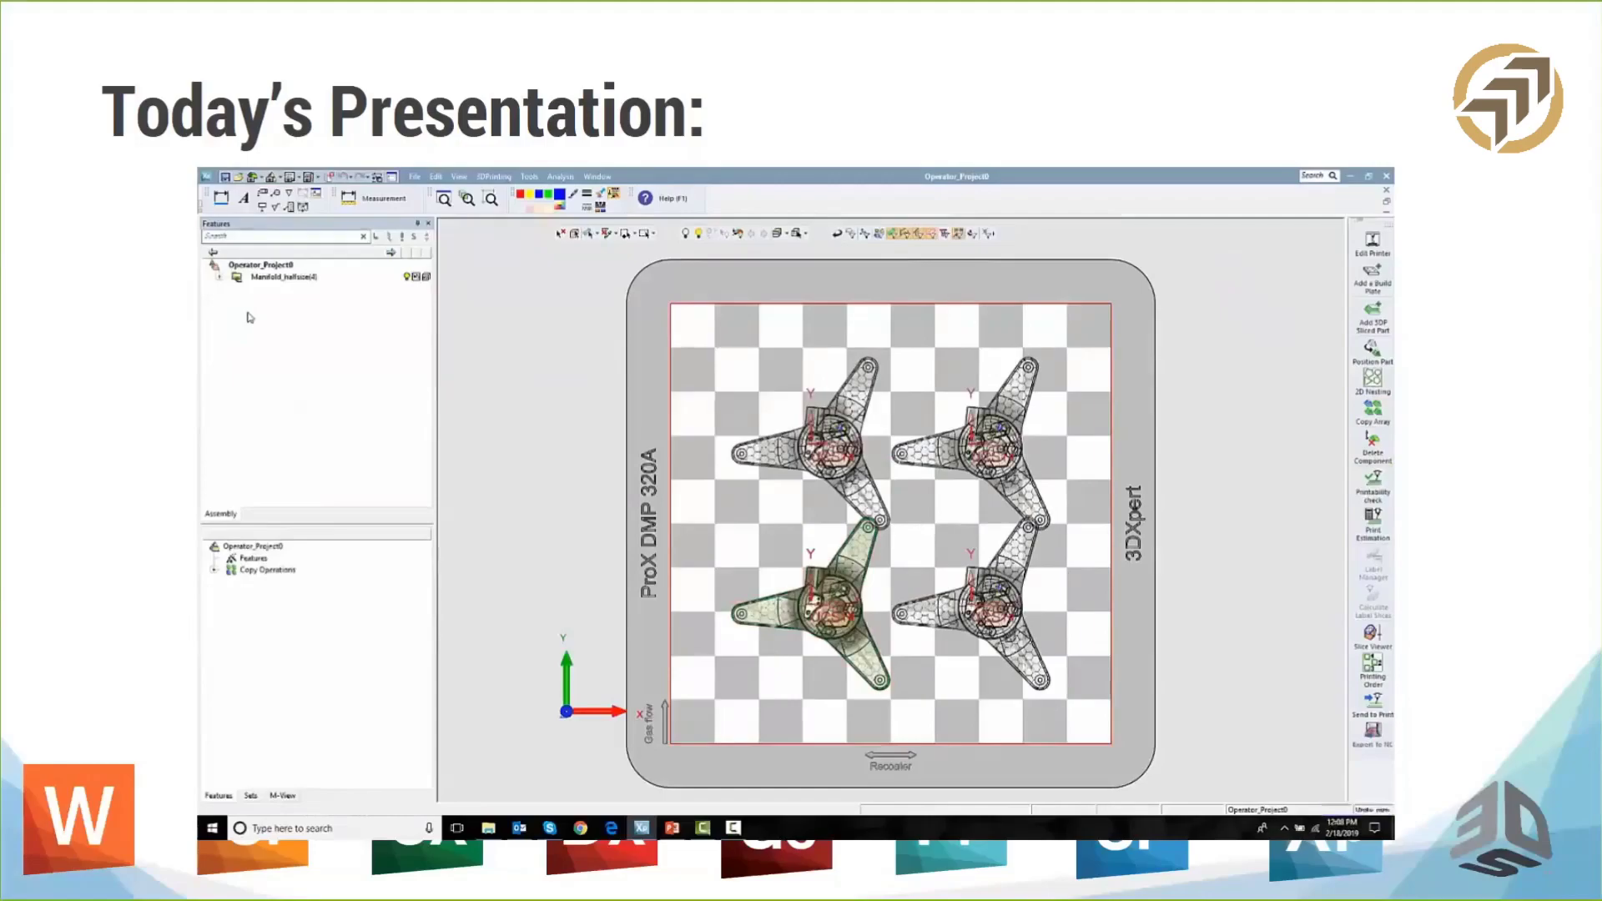
# Rotate the top-left manifold to about 142° with 1 mm minimum distance and apply.
pyautogui.click(1373, 351)
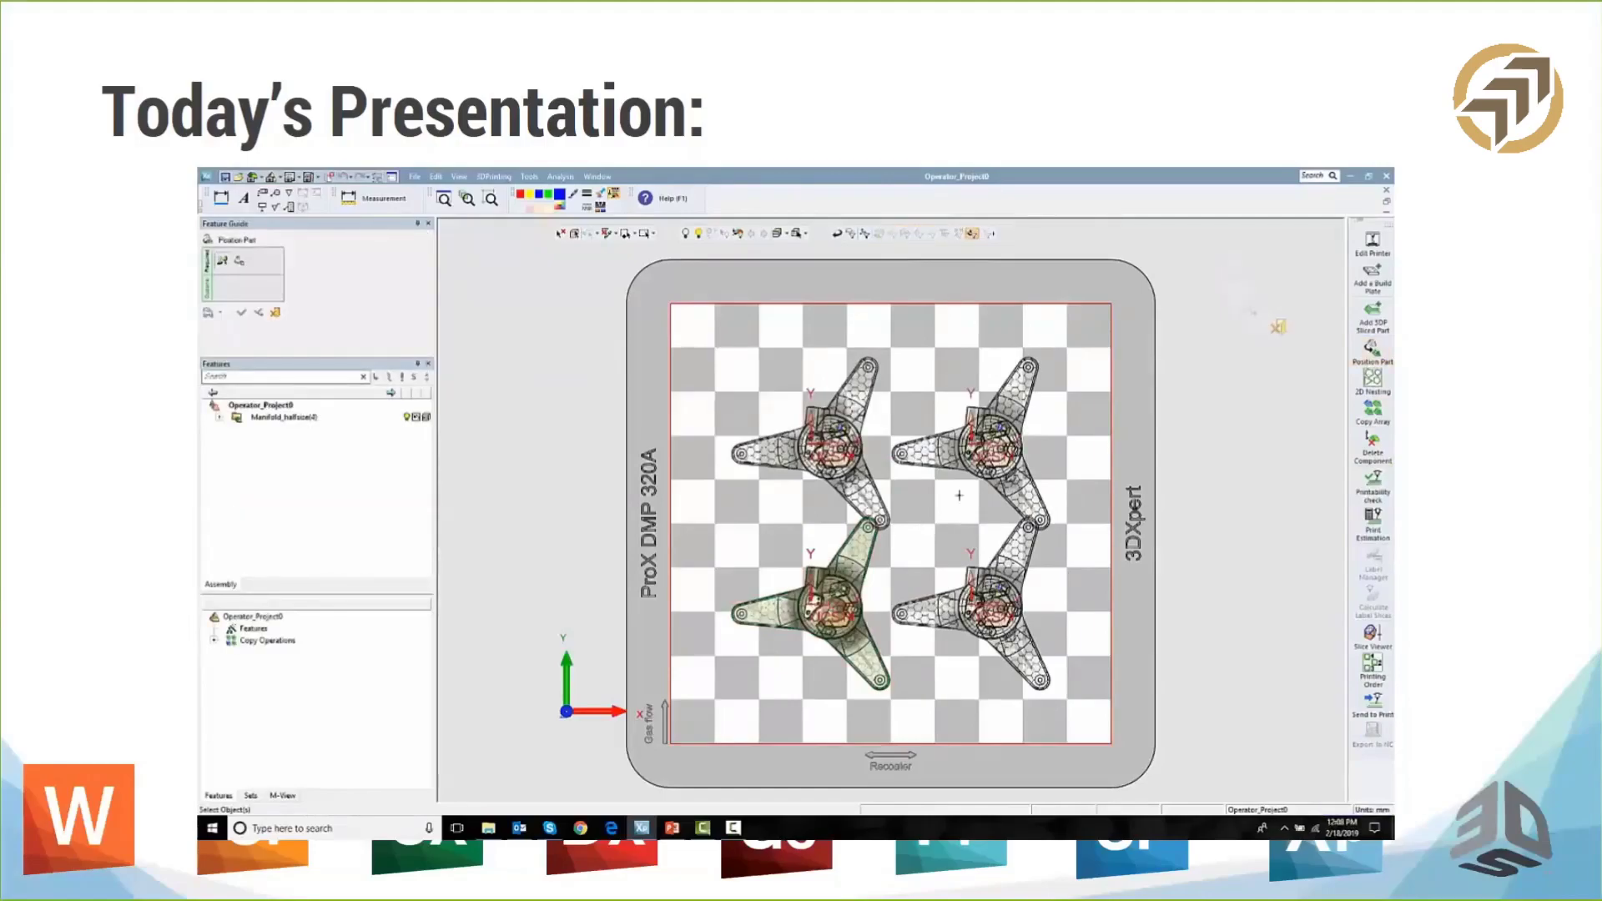
pyautogui.click(828, 488)
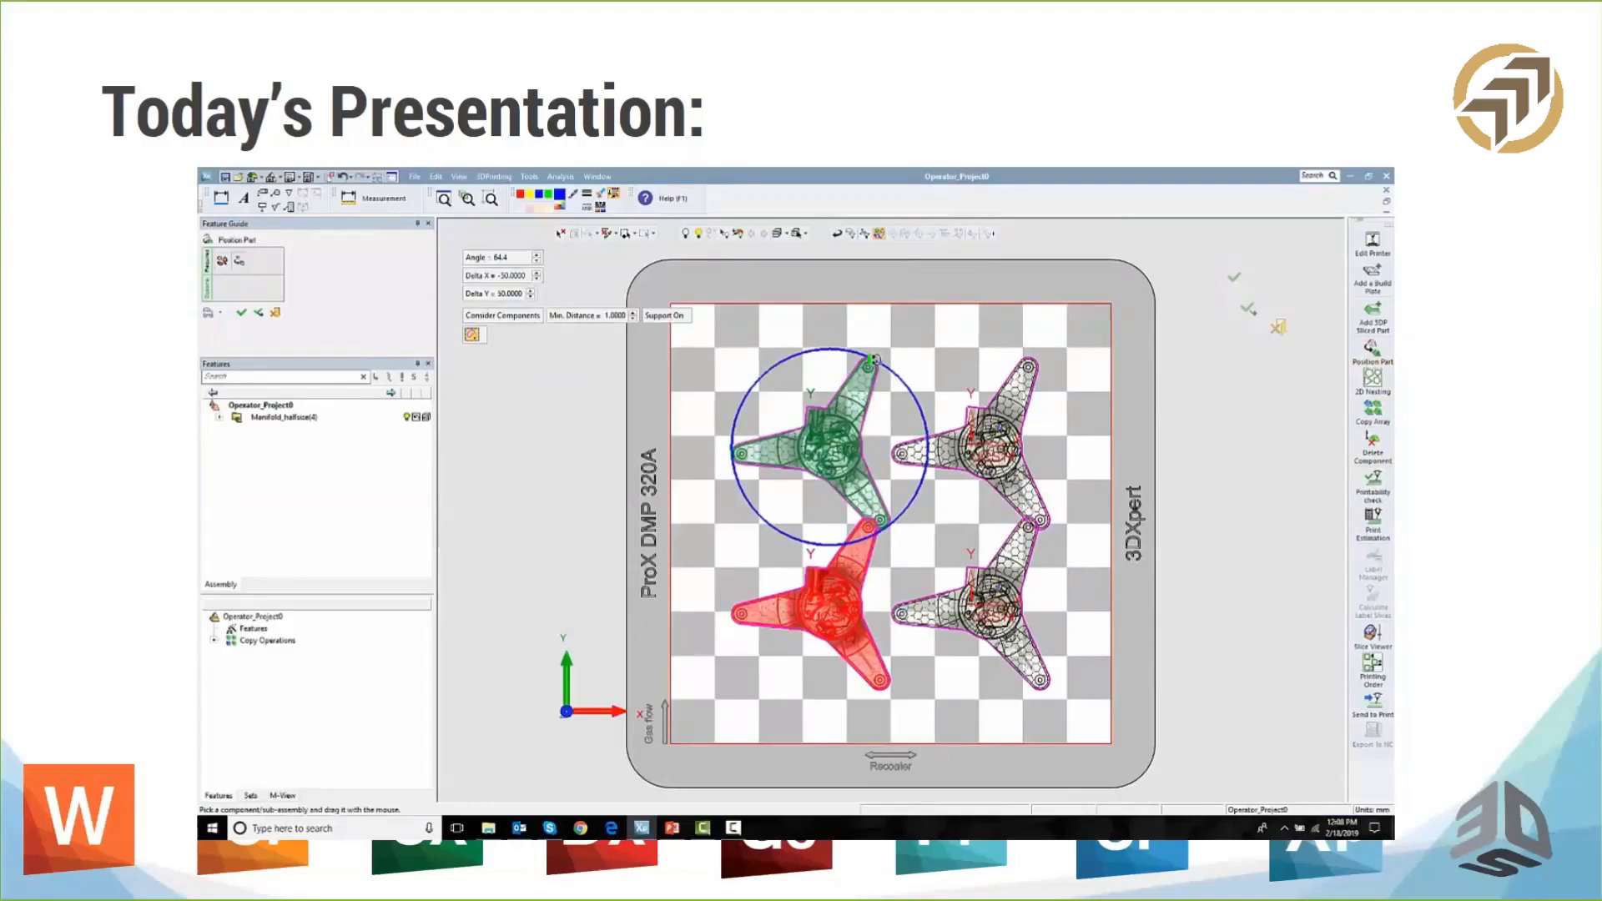
pyautogui.moveTo(873, 360); pyautogui.dragTo(823, 351)
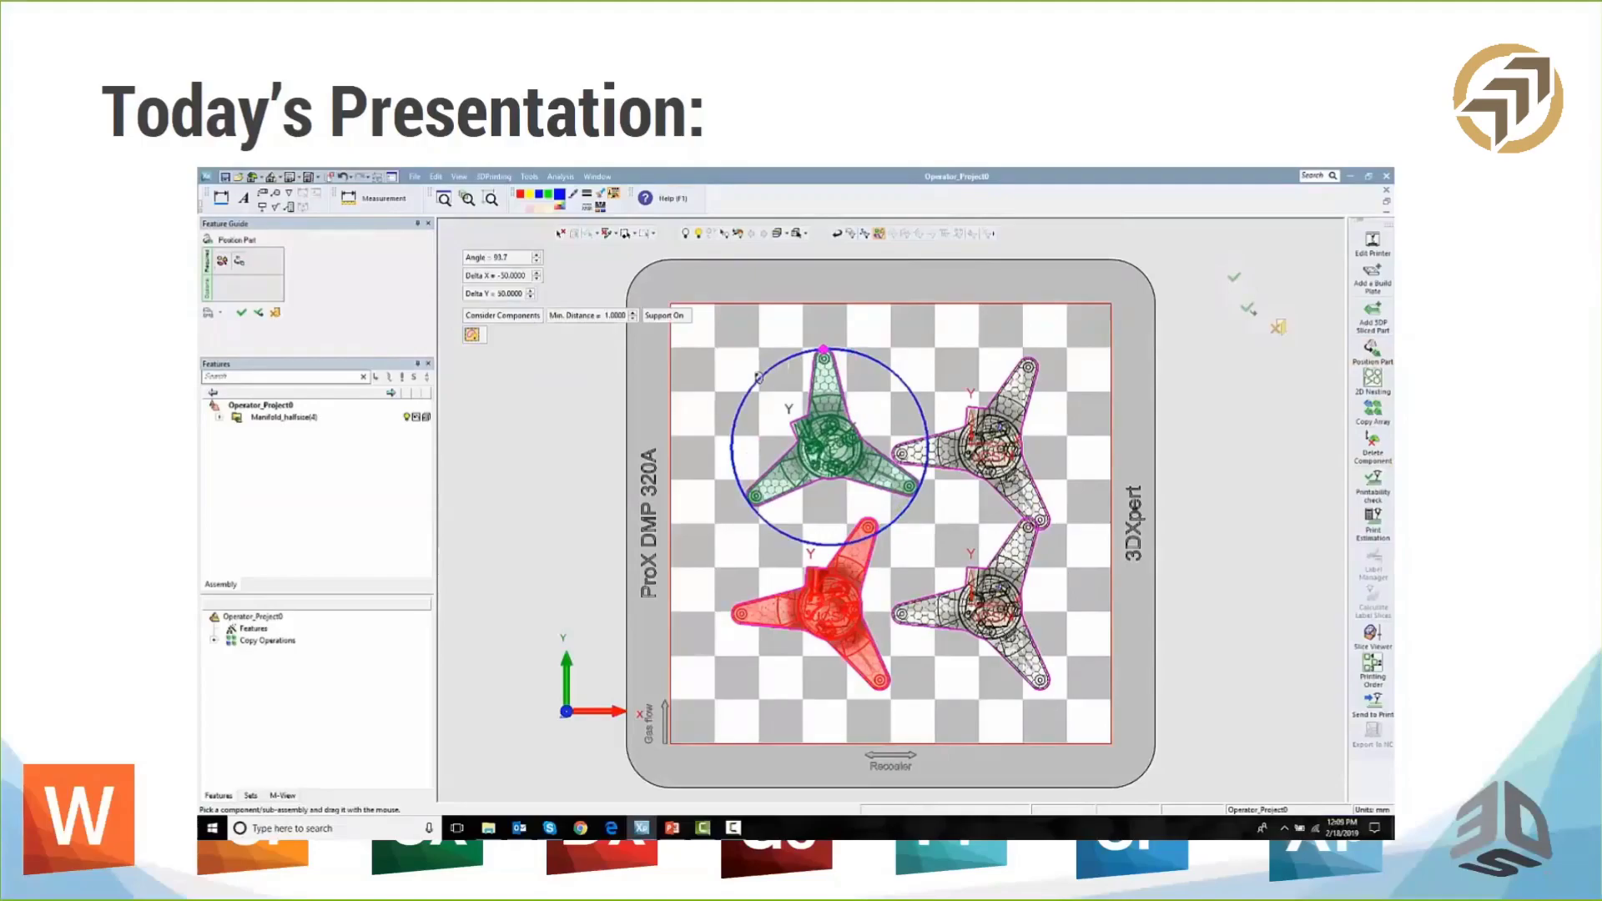
pyautogui.moveTo(759, 377); pyautogui.dragTo(748, 387)
pyautogui.click(614, 320)
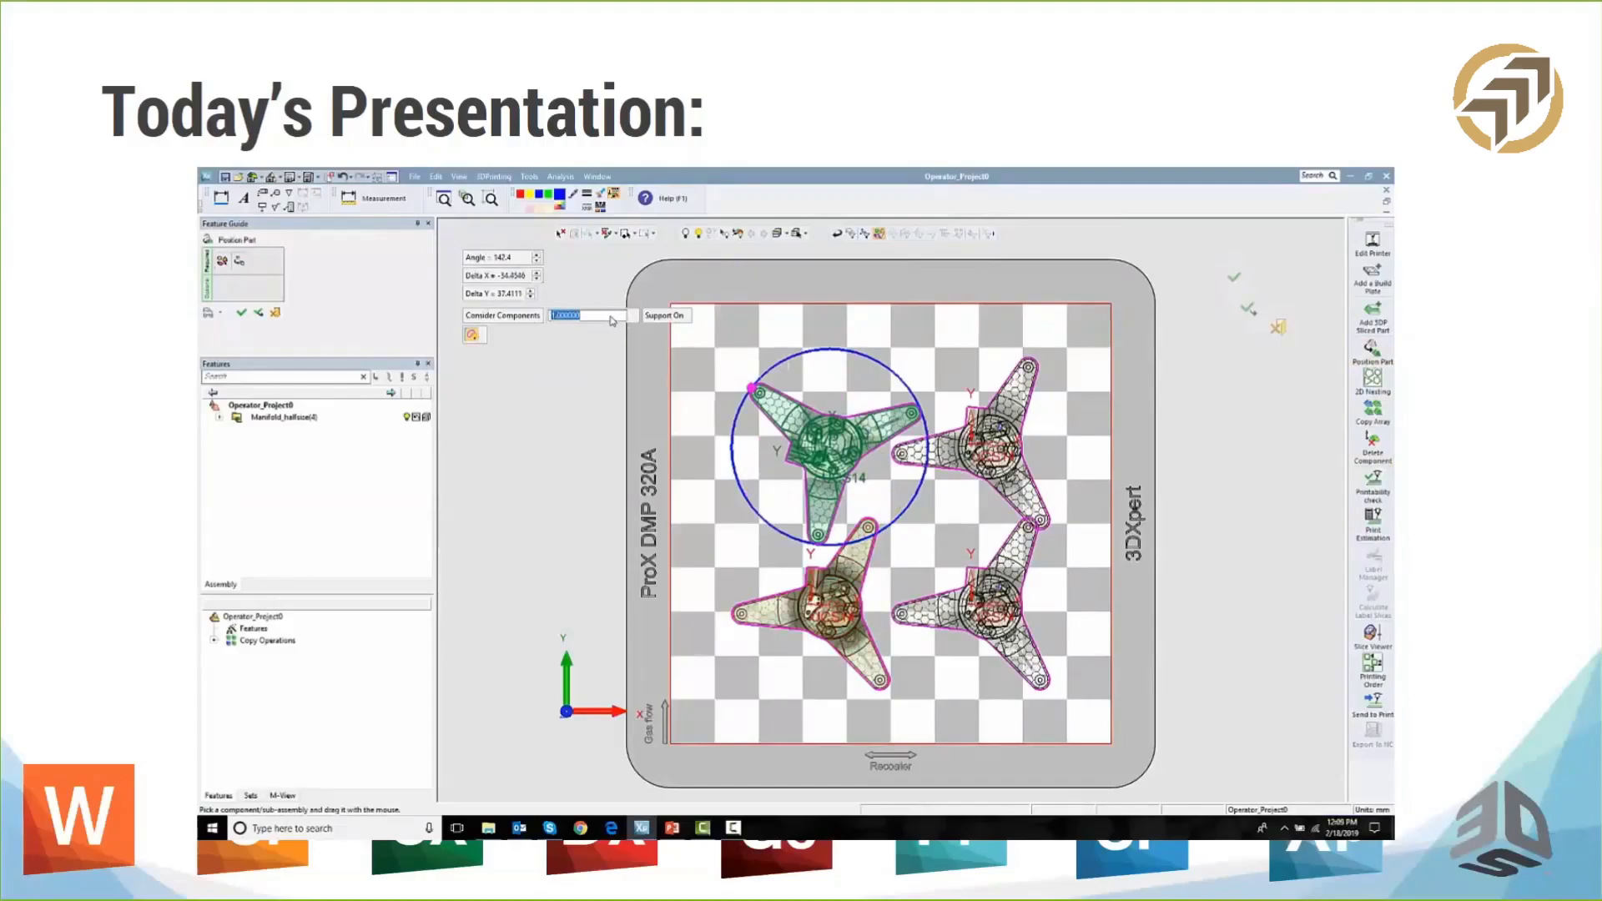
pyautogui.write('1')
pyautogui.press('Return')
pyautogui.moveTo(751, 388); pyautogui.dragTo(734, 472)
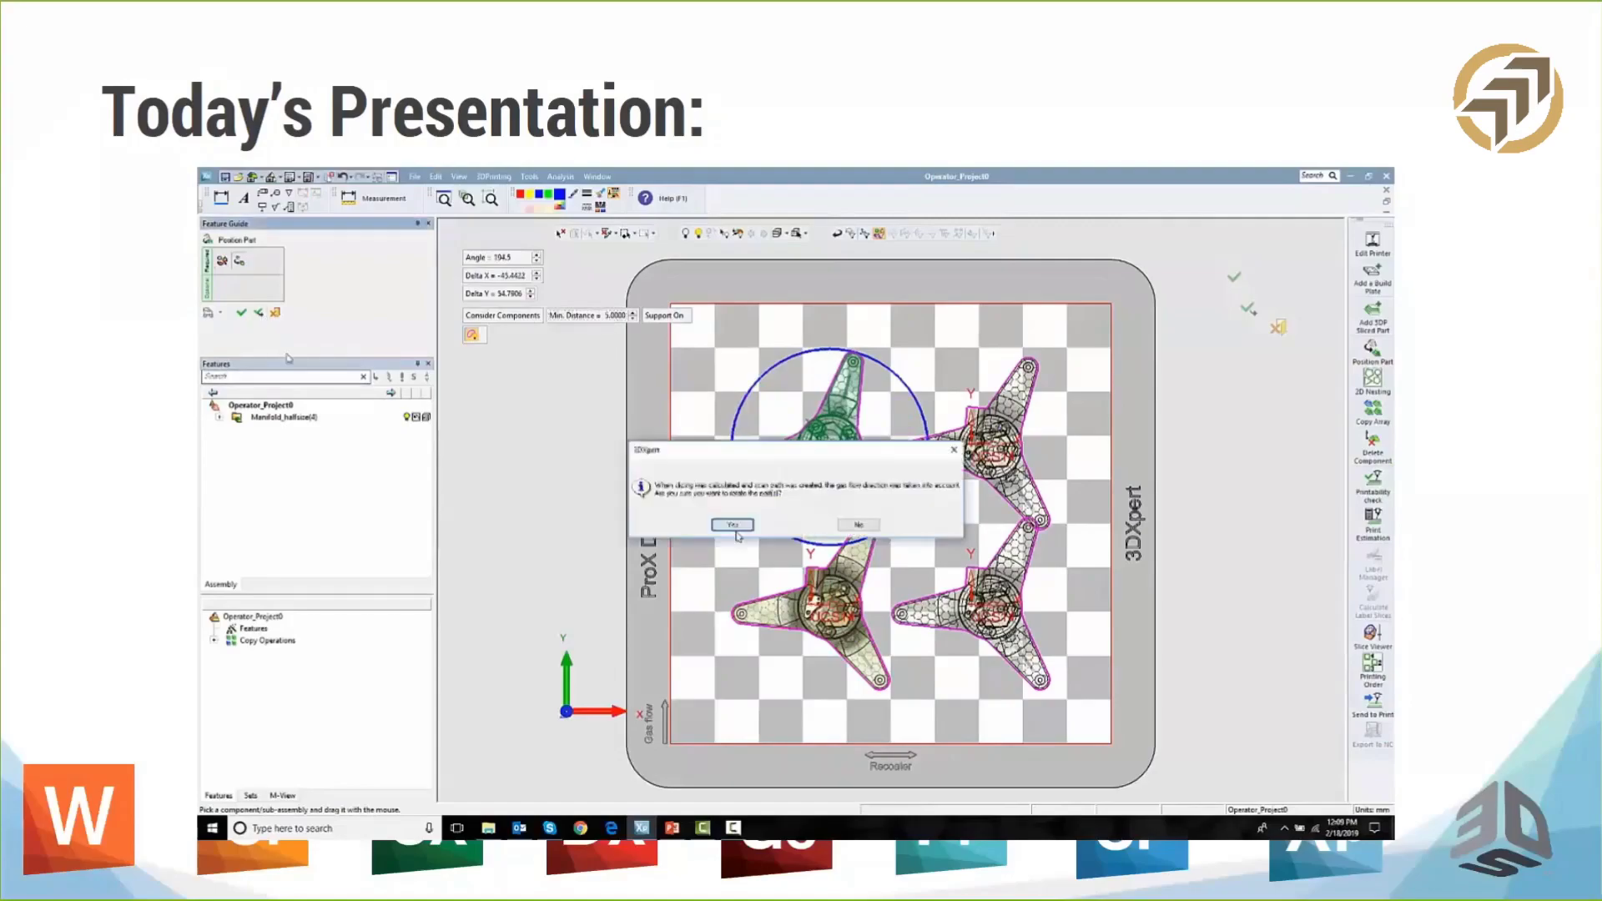
pyautogui.click(258, 313)
pyautogui.click(733, 525)
# Rotate the top-right manifold to about 108° and the bottom-left to about 30.8°.
pyautogui.click(1016, 484)
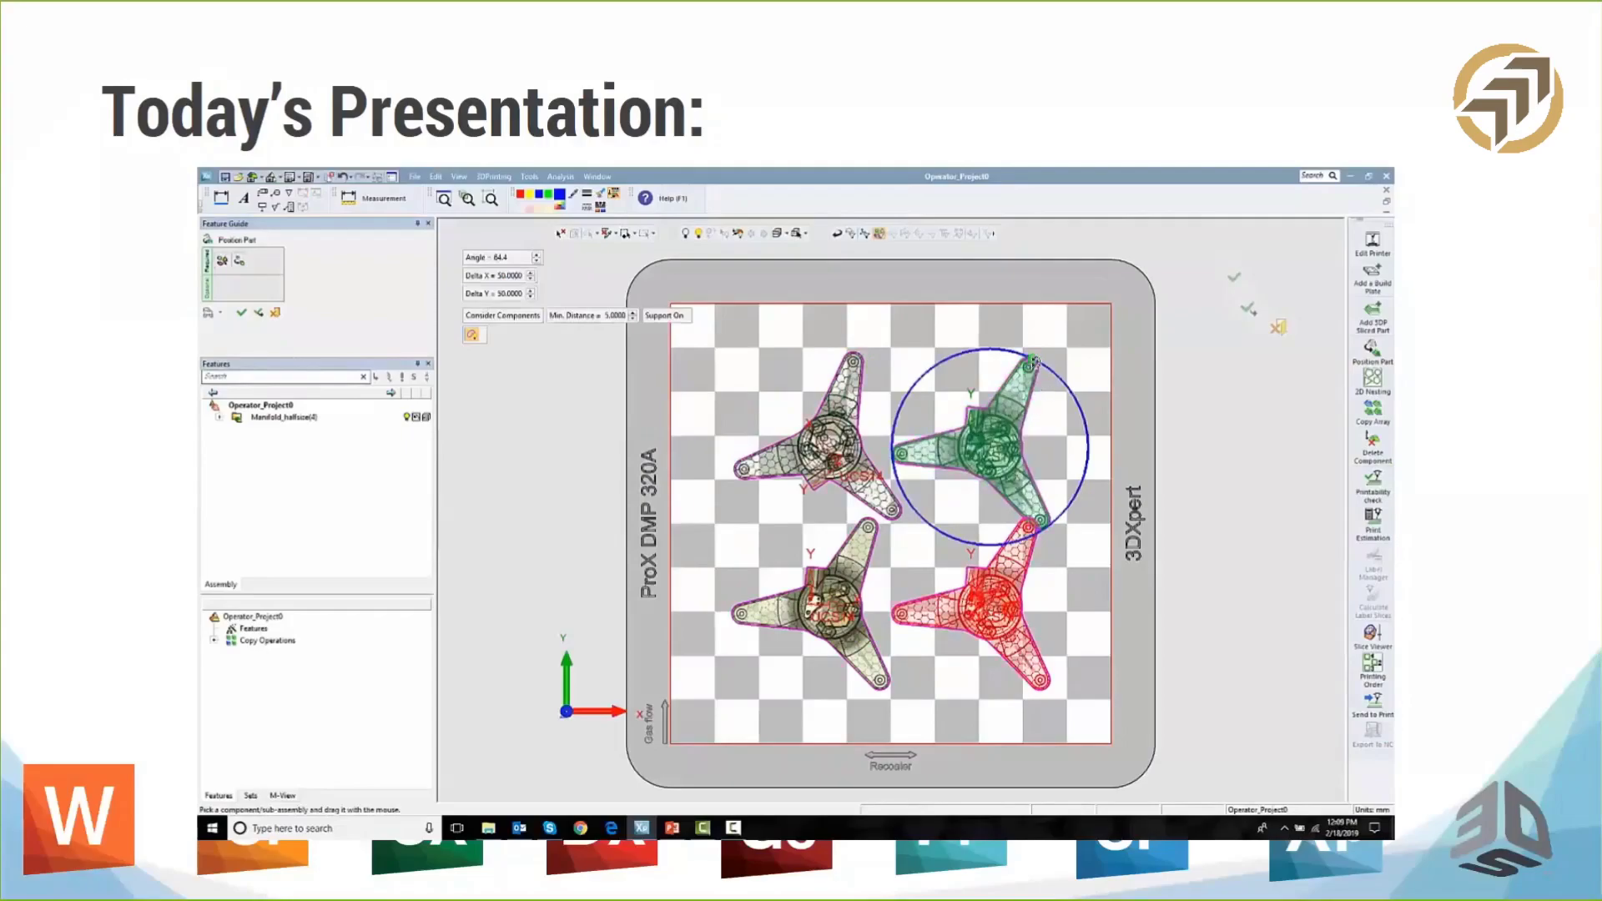
pyautogui.moveTo(1020, 357); pyautogui.dragTo(950, 359)
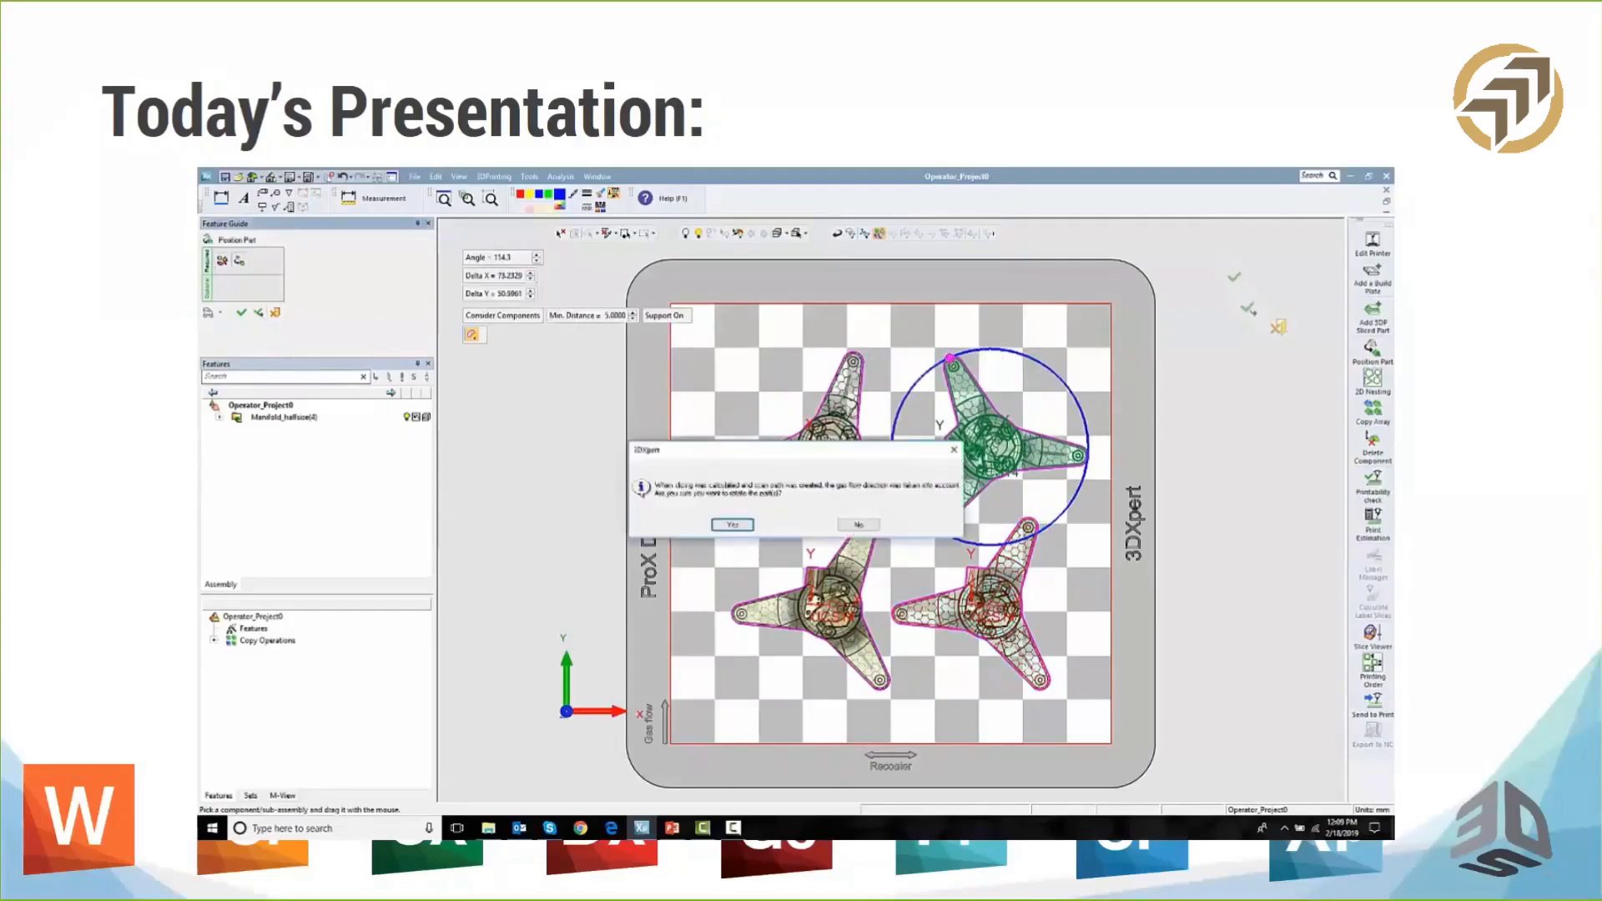
pyautogui.click(731, 524)
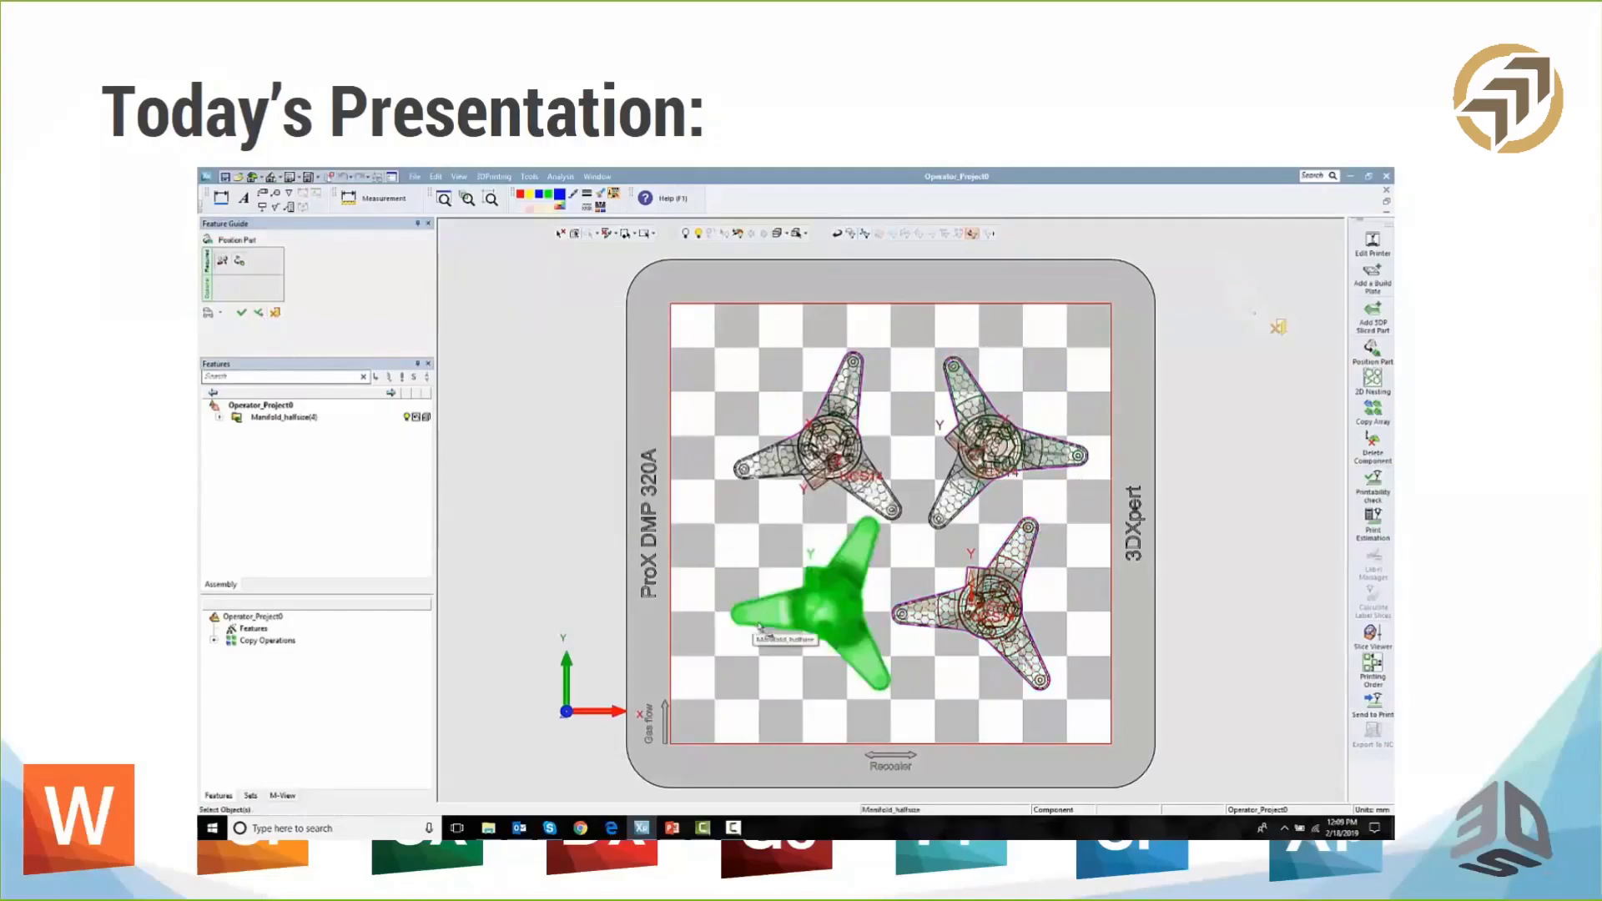
pyautogui.click(760, 628)
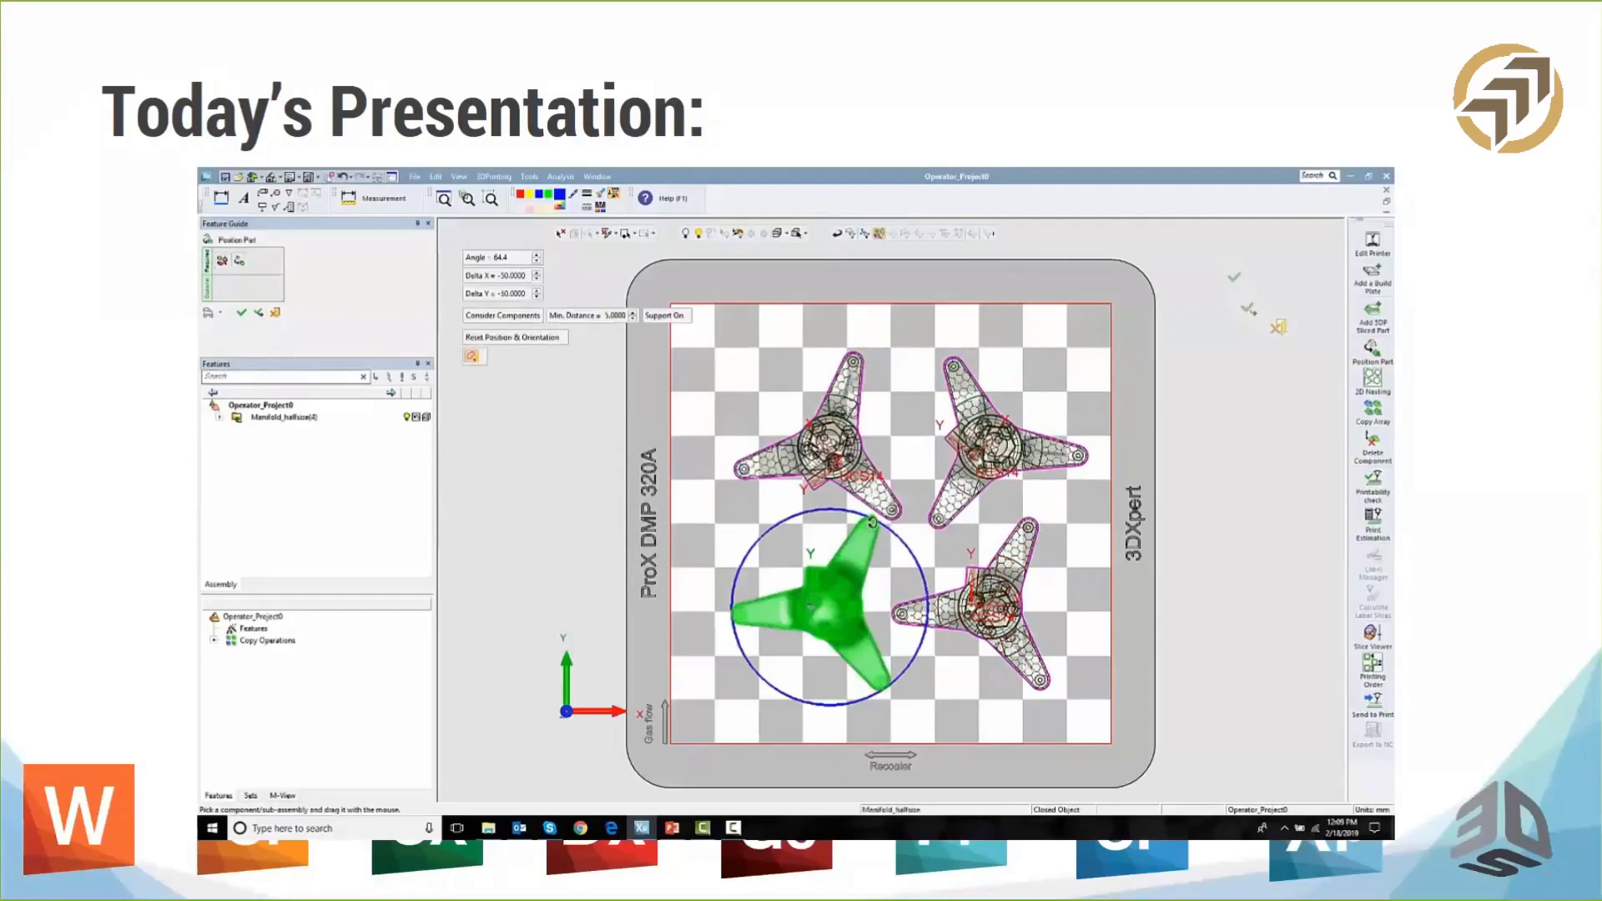
pyautogui.moveTo(872, 523); pyautogui.dragTo(900, 550)
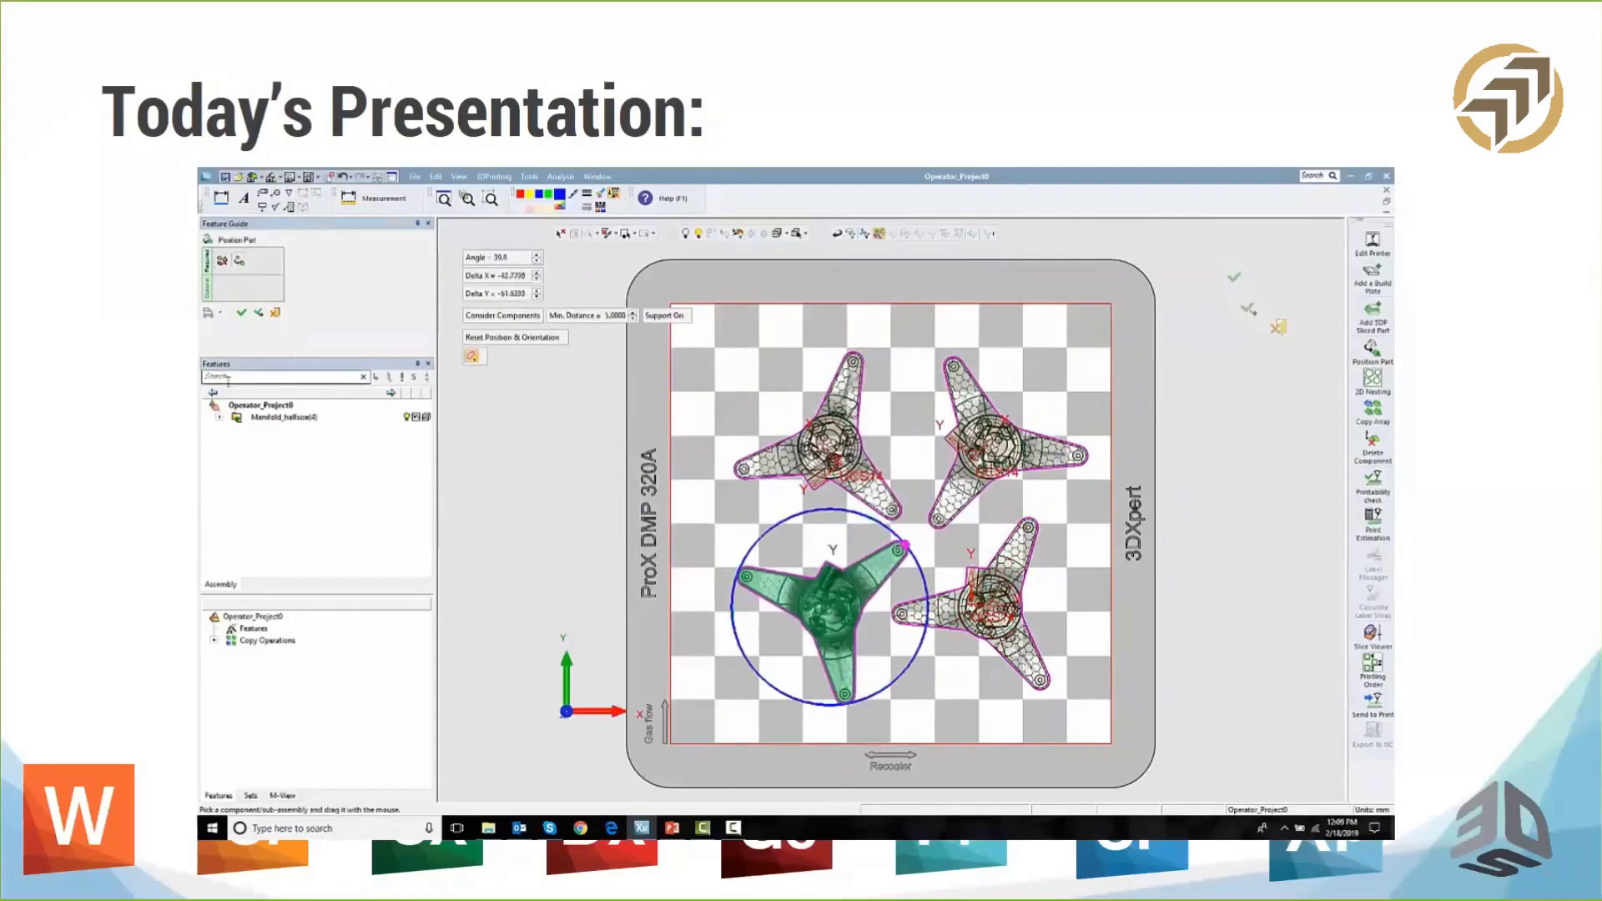
pyautogui.click(242, 313)
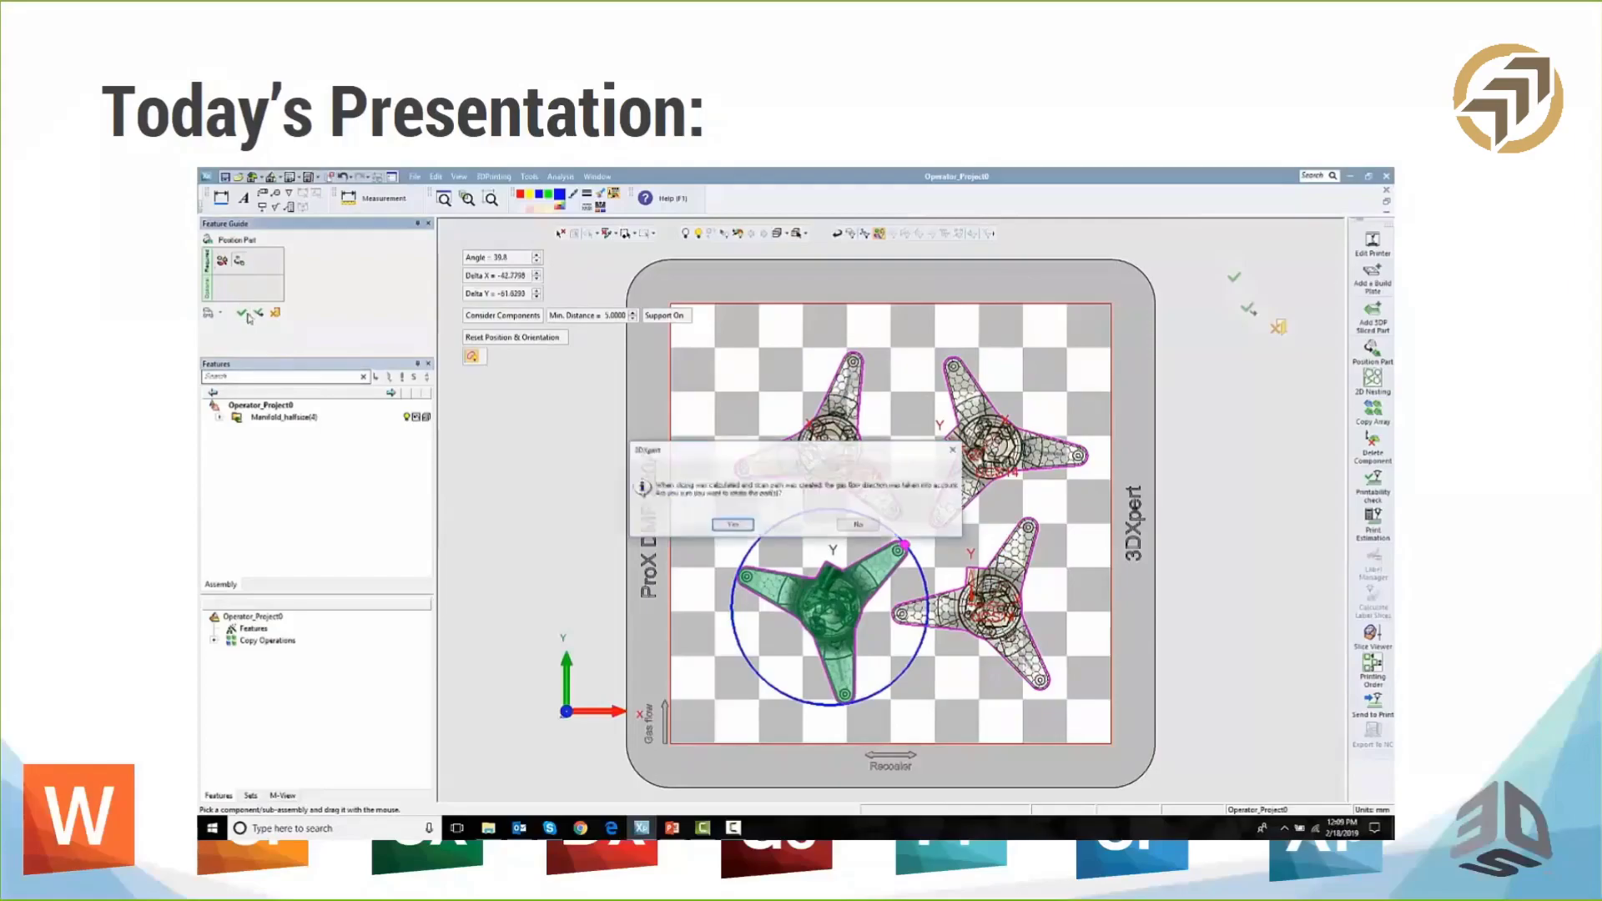
pyautogui.click(733, 524)
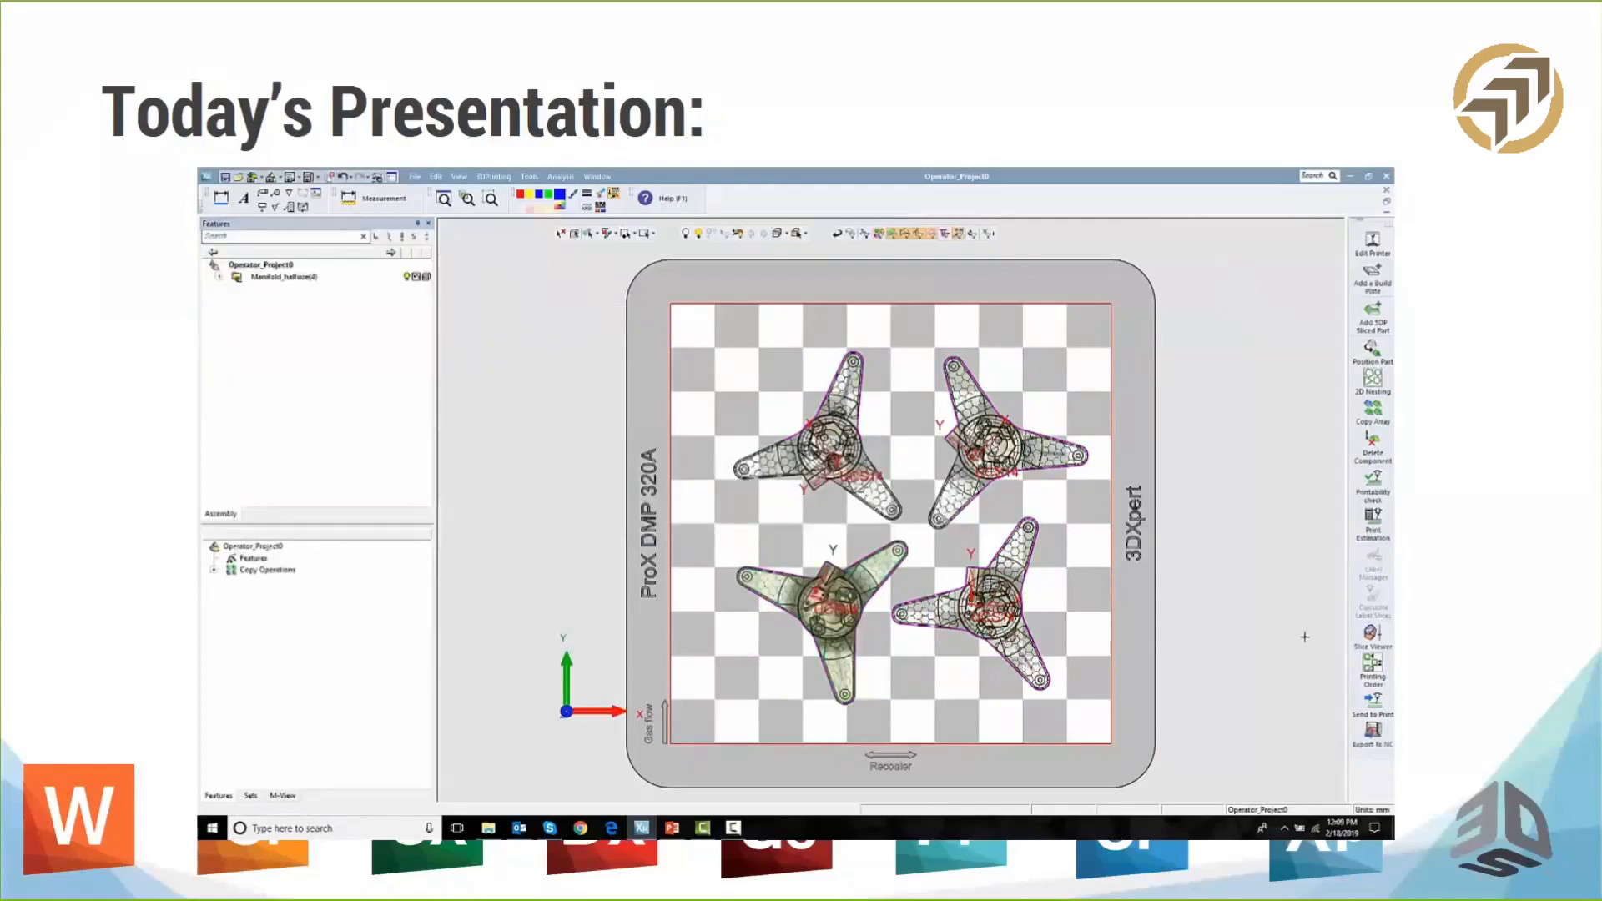
# Add BottleOpener#3.elt as a sliced part on the tray.
pyautogui.click(1373, 315)
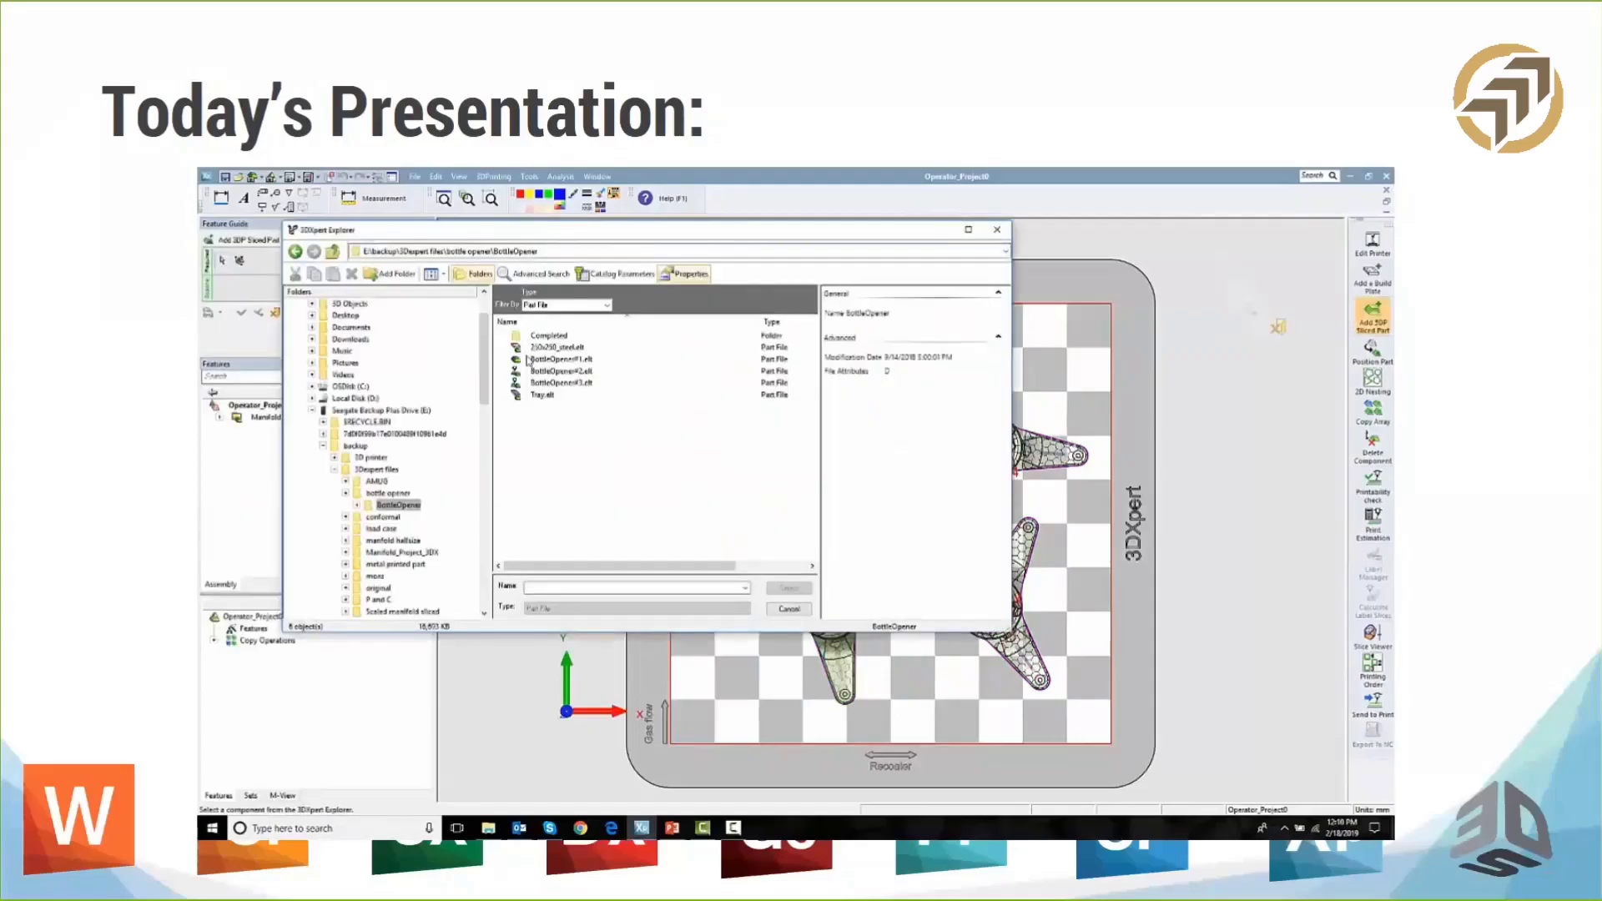
pyautogui.click(535, 383)
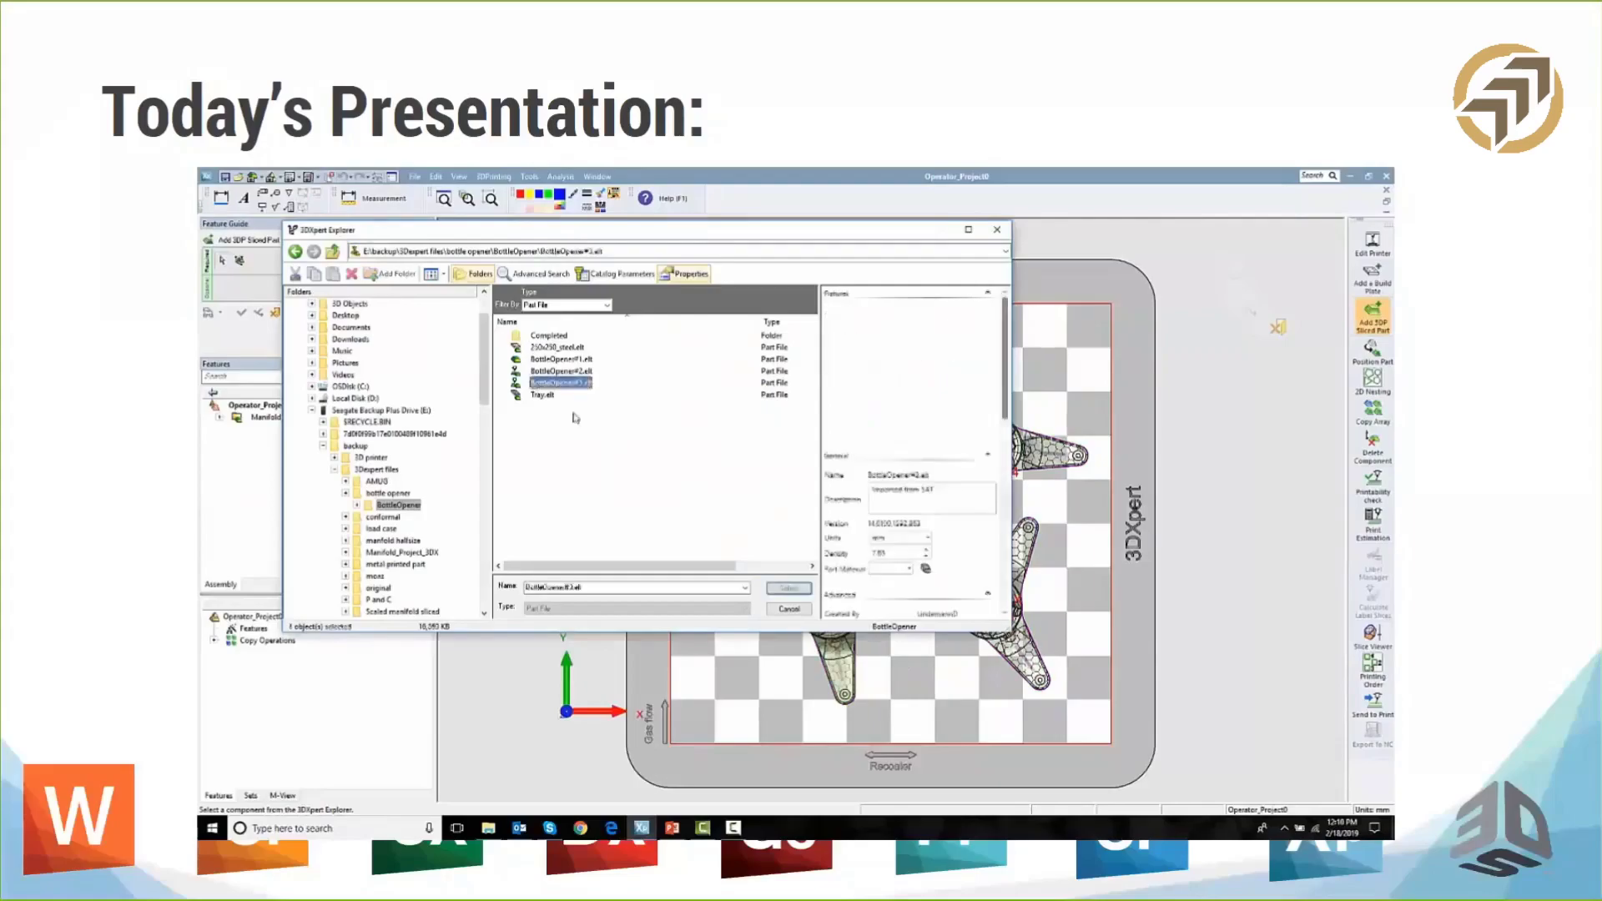
pyautogui.click(789, 588)
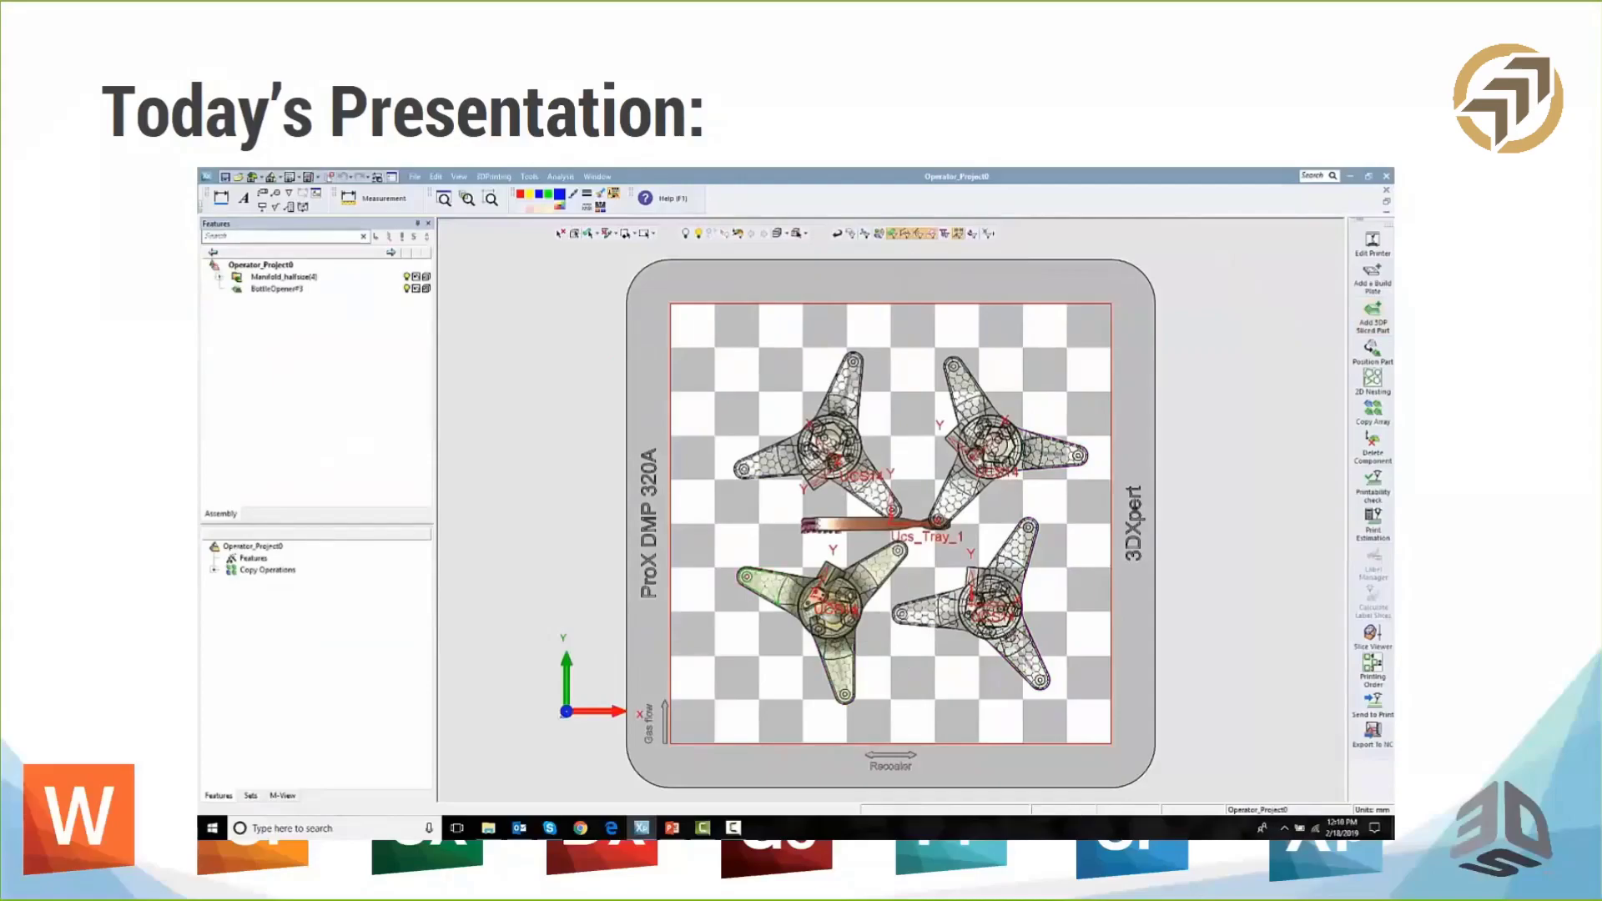
# Reset the bottle opener's position and orientation, then shift it left between the left-hand manifolds.
pyautogui.click(1373, 351)
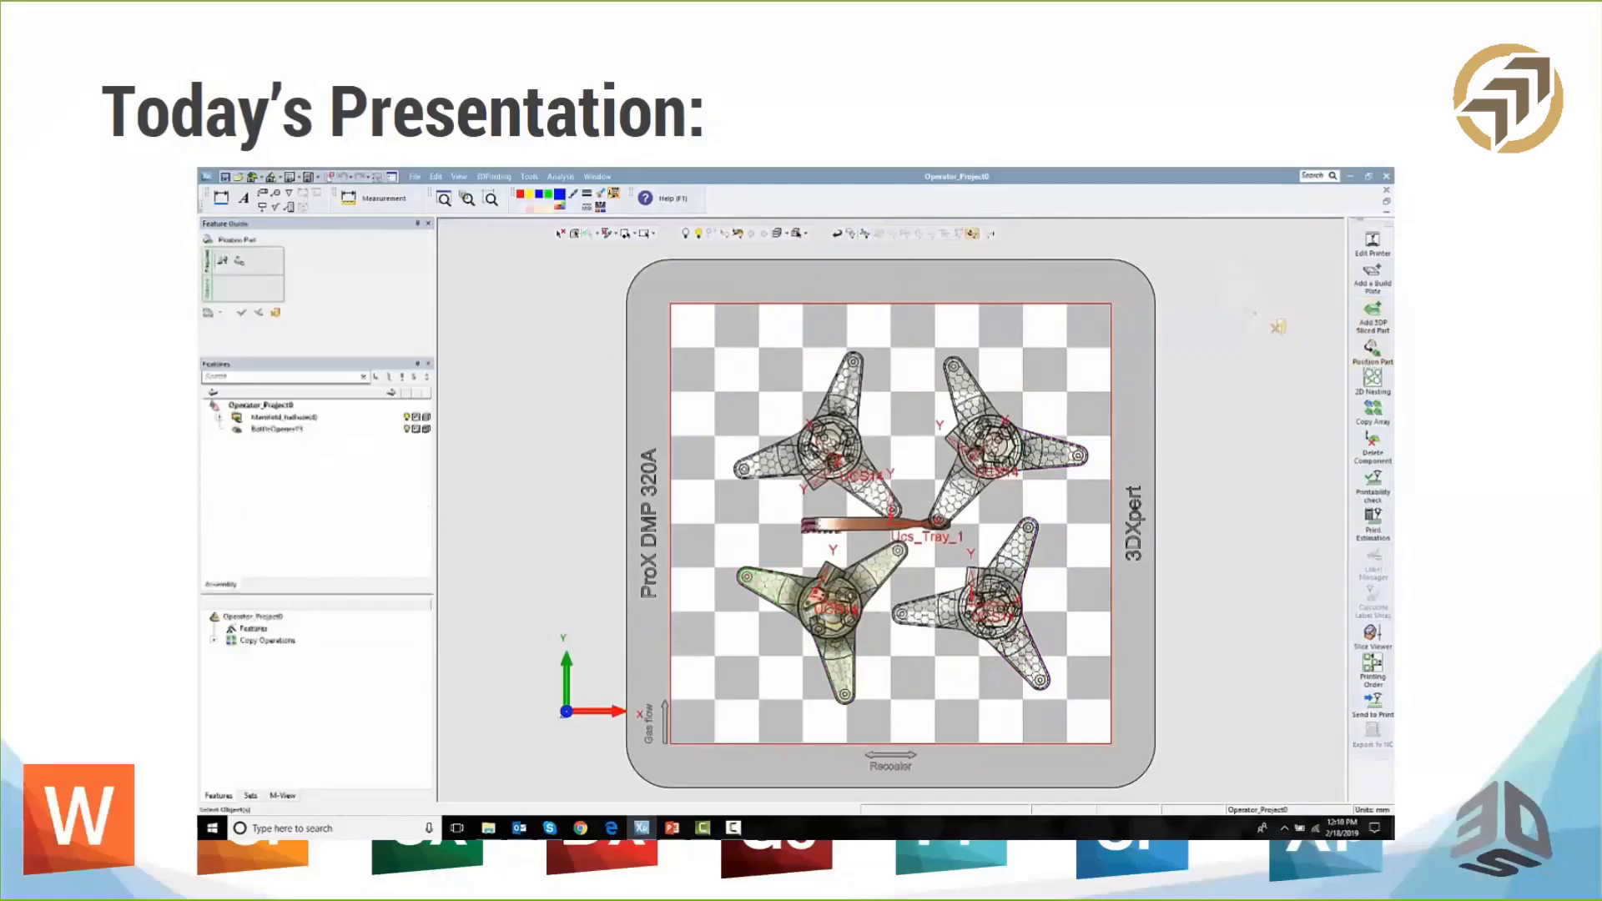
pyautogui.click(863, 524)
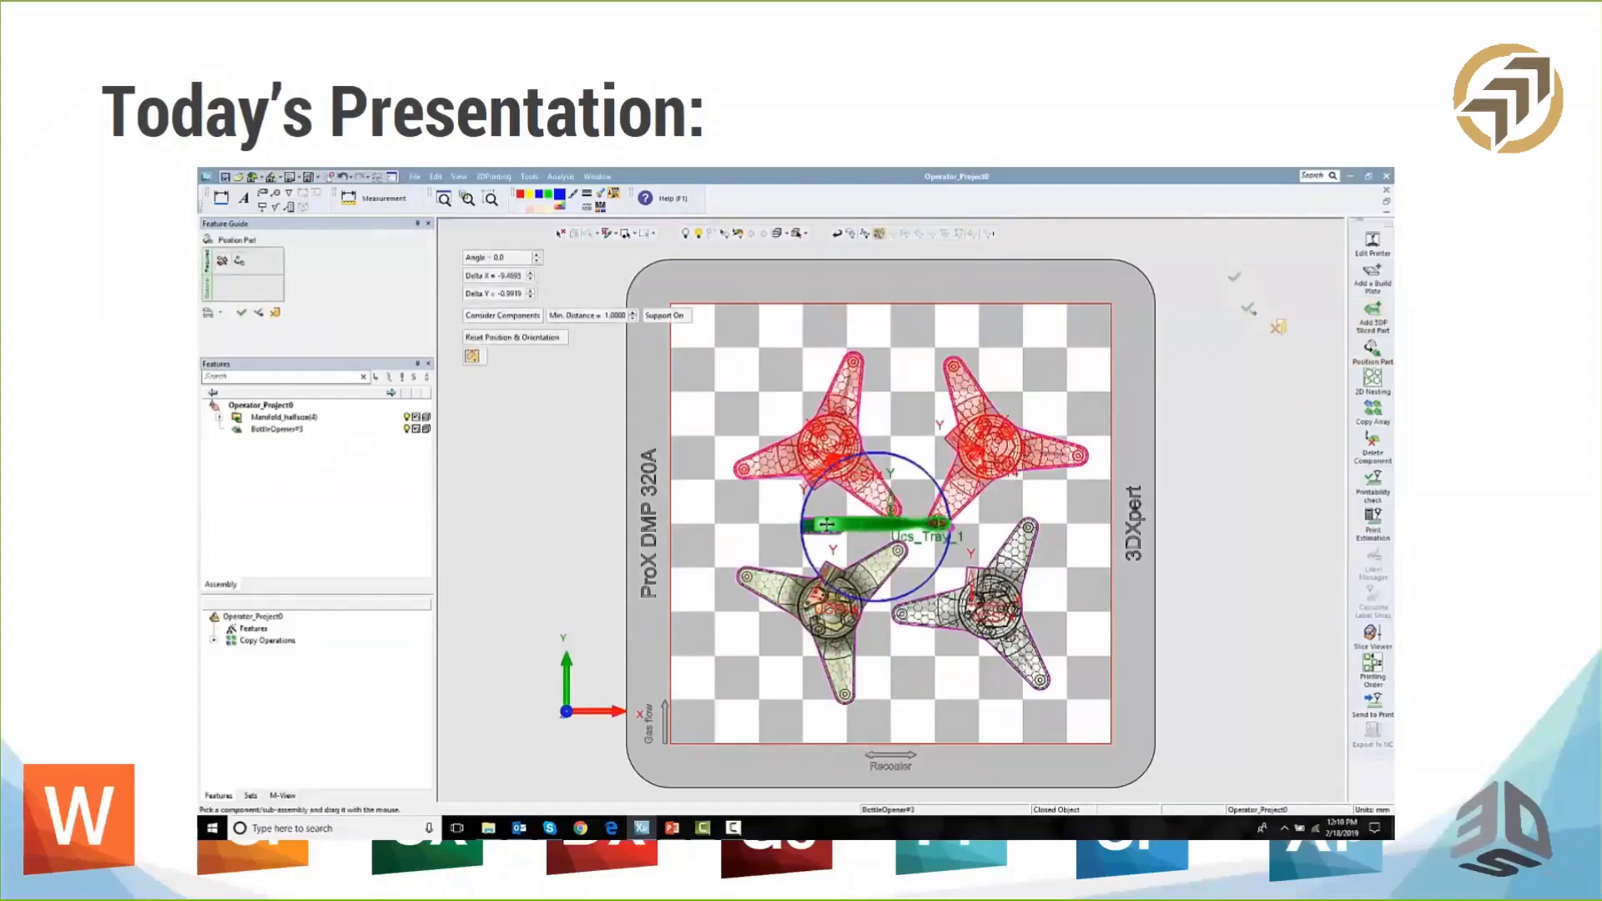
pyautogui.click(723, 364)
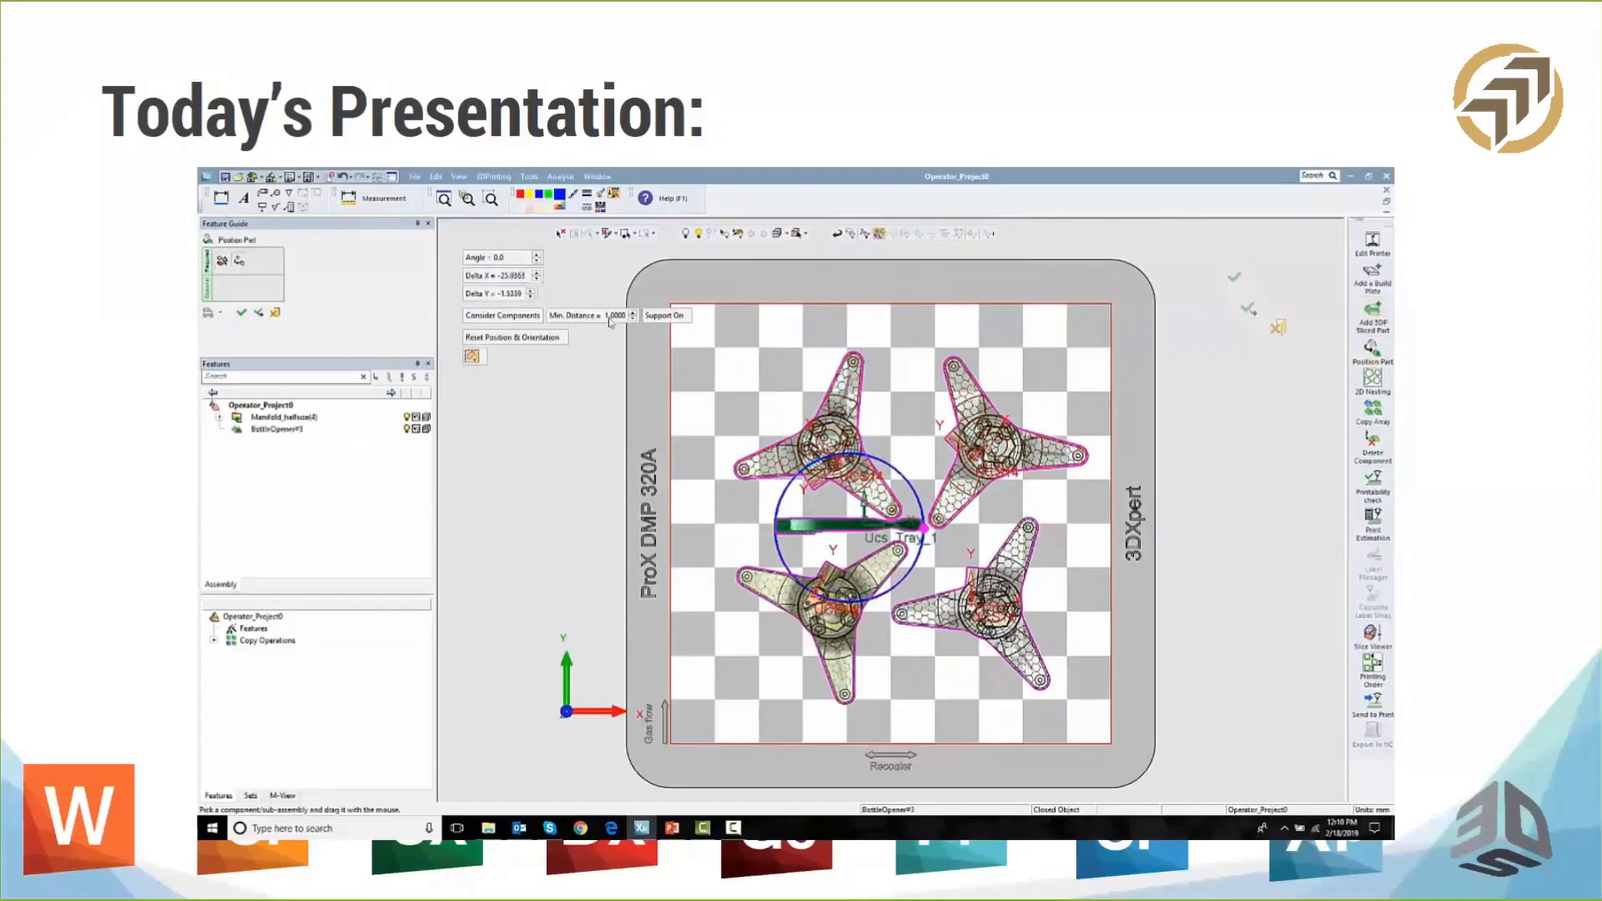
pyautogui.moveTo(527, 294)
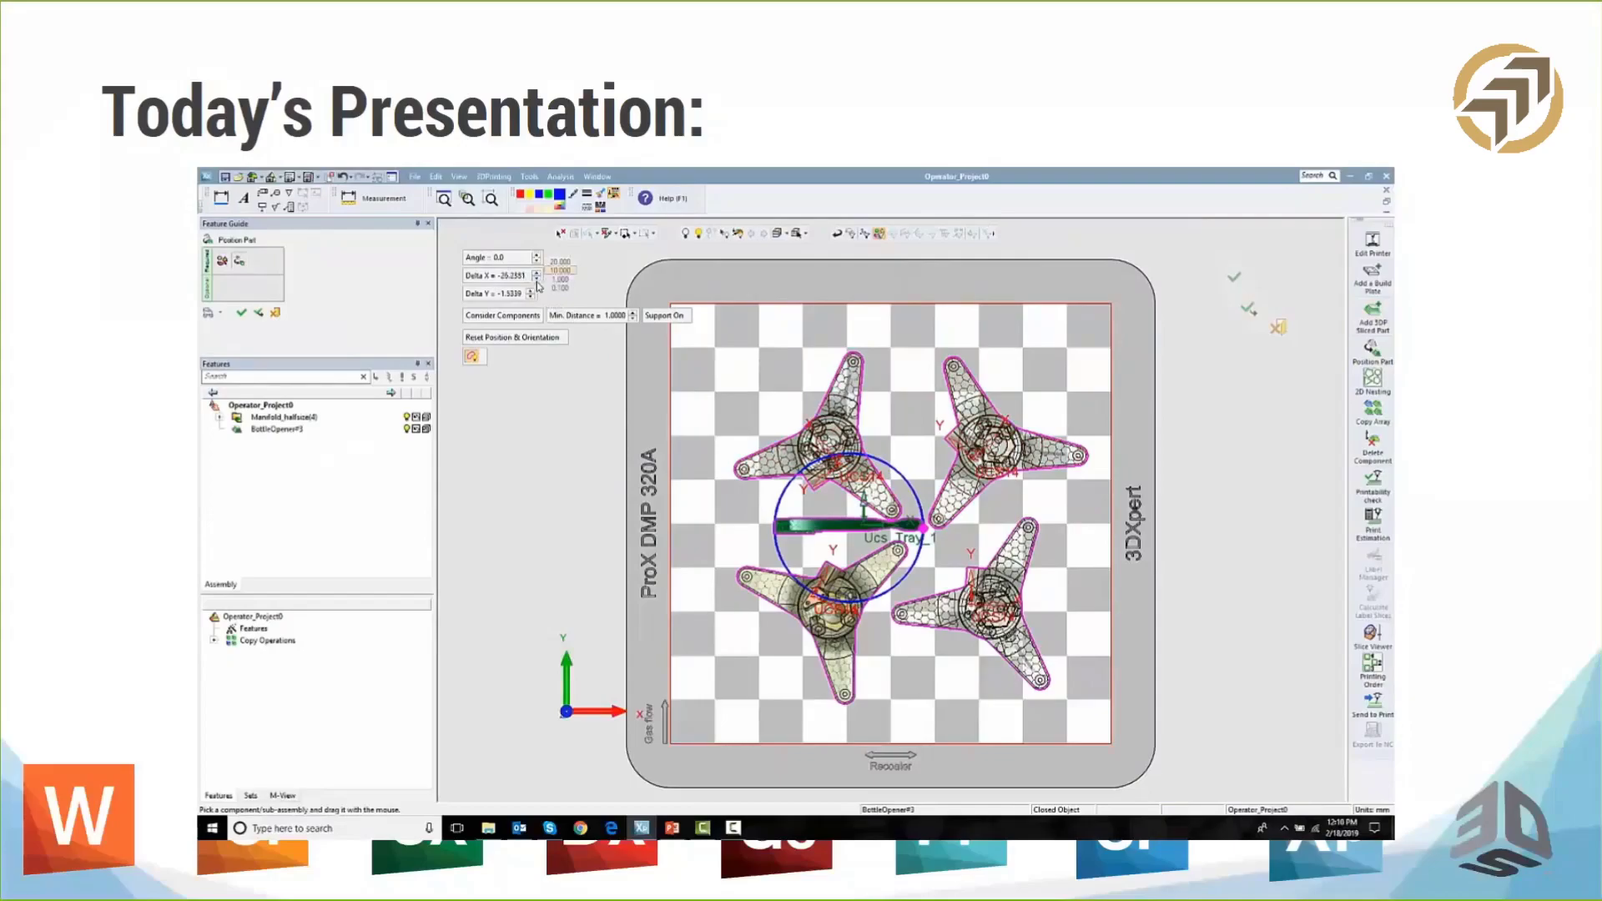
pyautogui.click(523, 338)
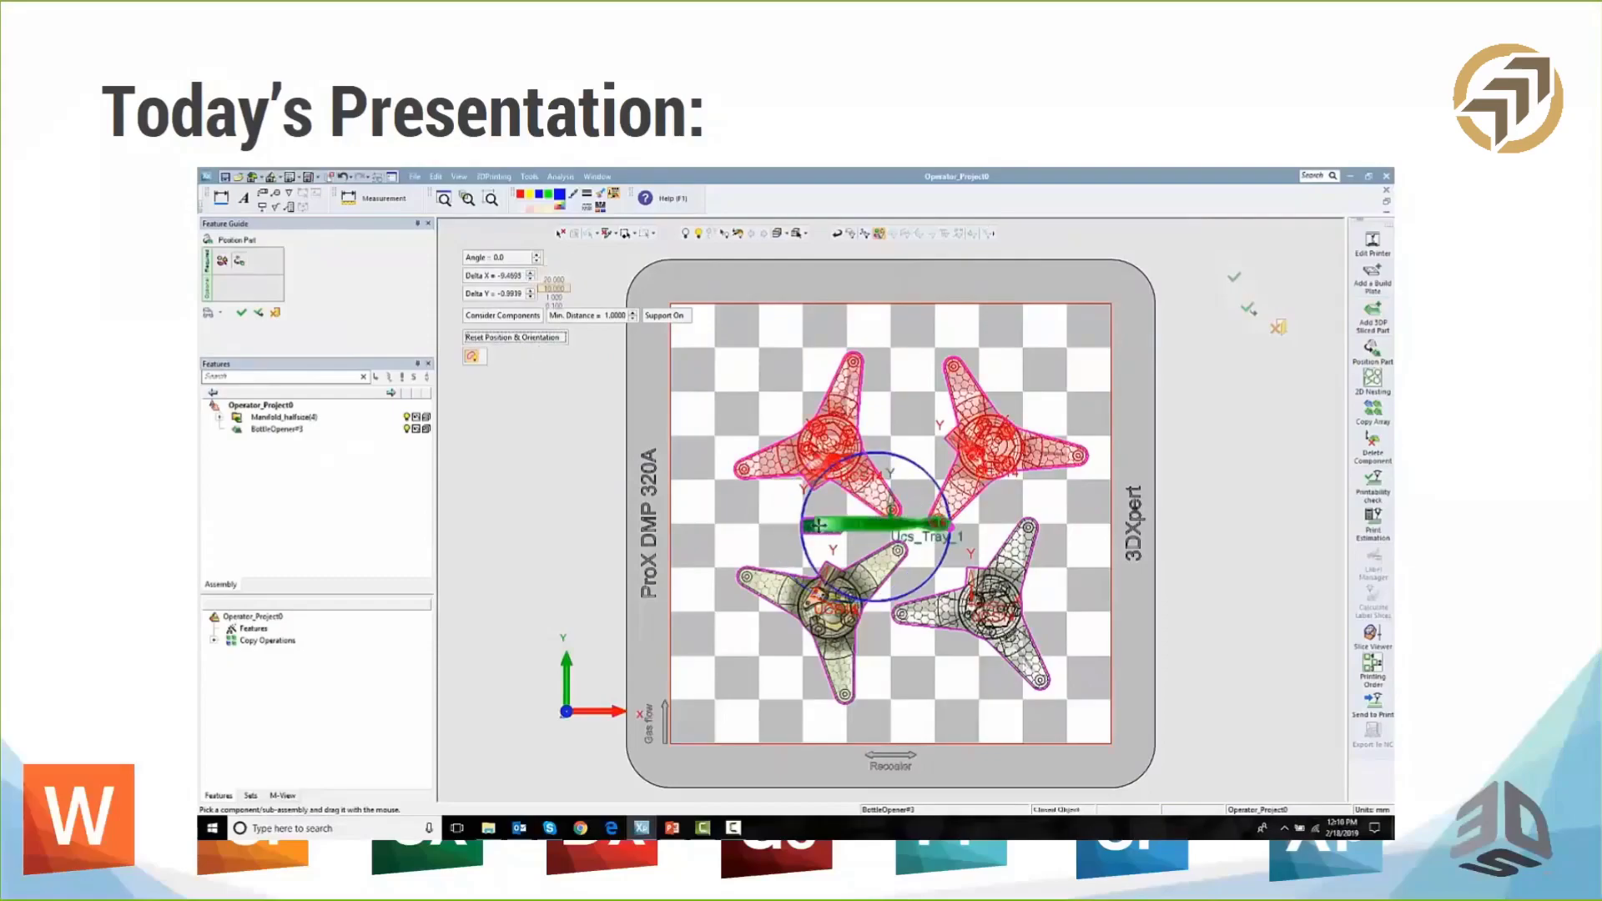
pyautogui.moveTo(818, 525); pyautogui.dragTo(698, 528)
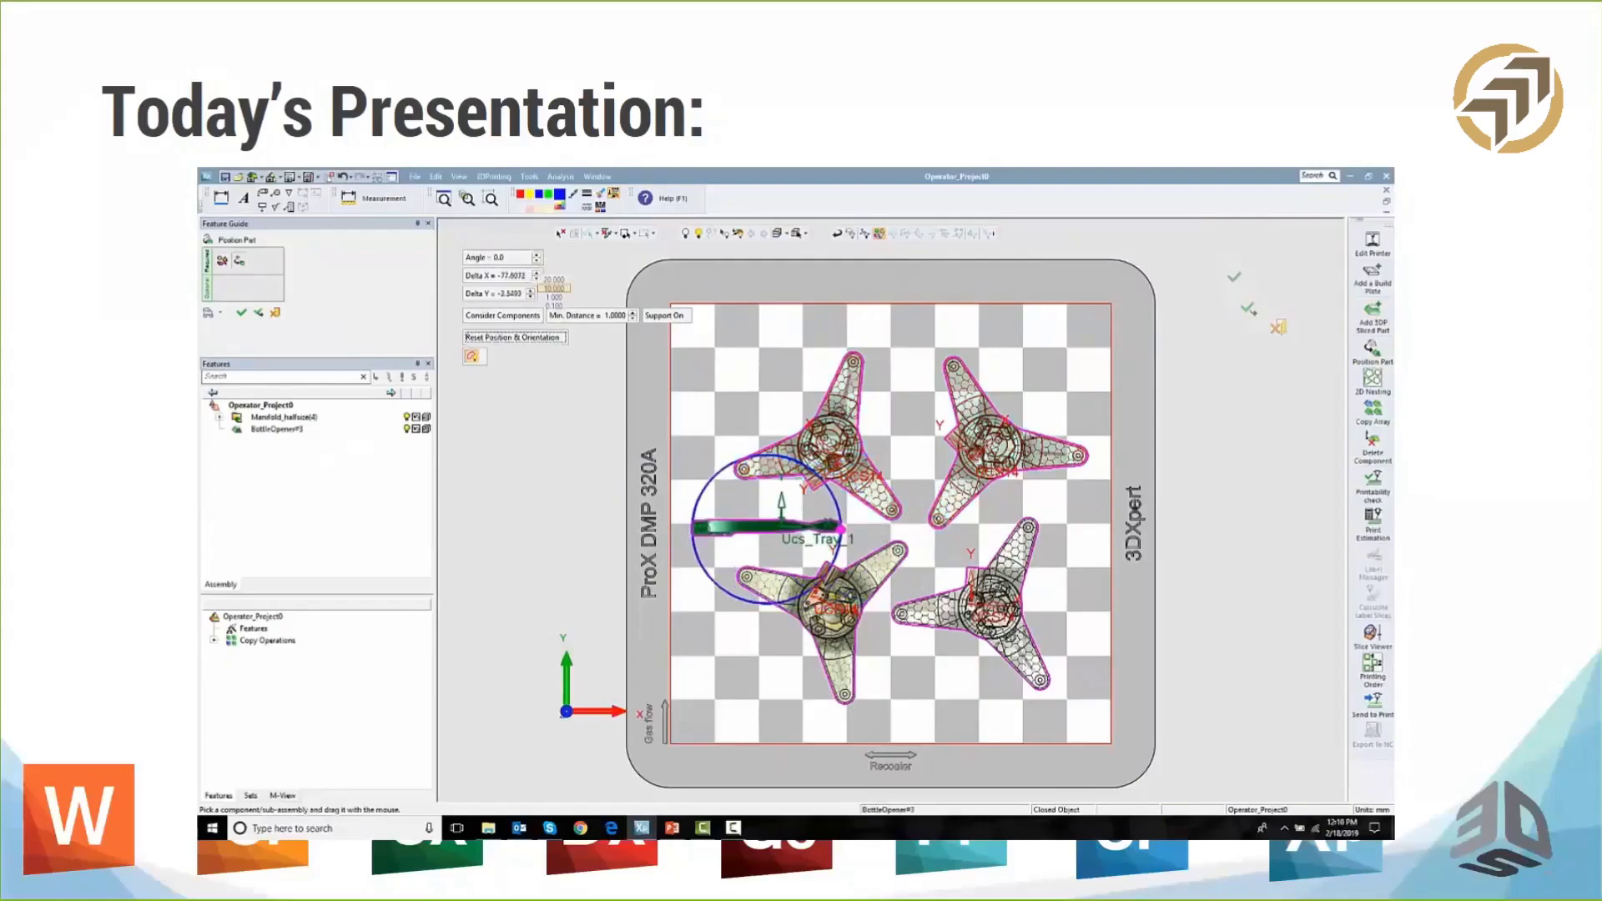
pyautogui.click(241, 313)
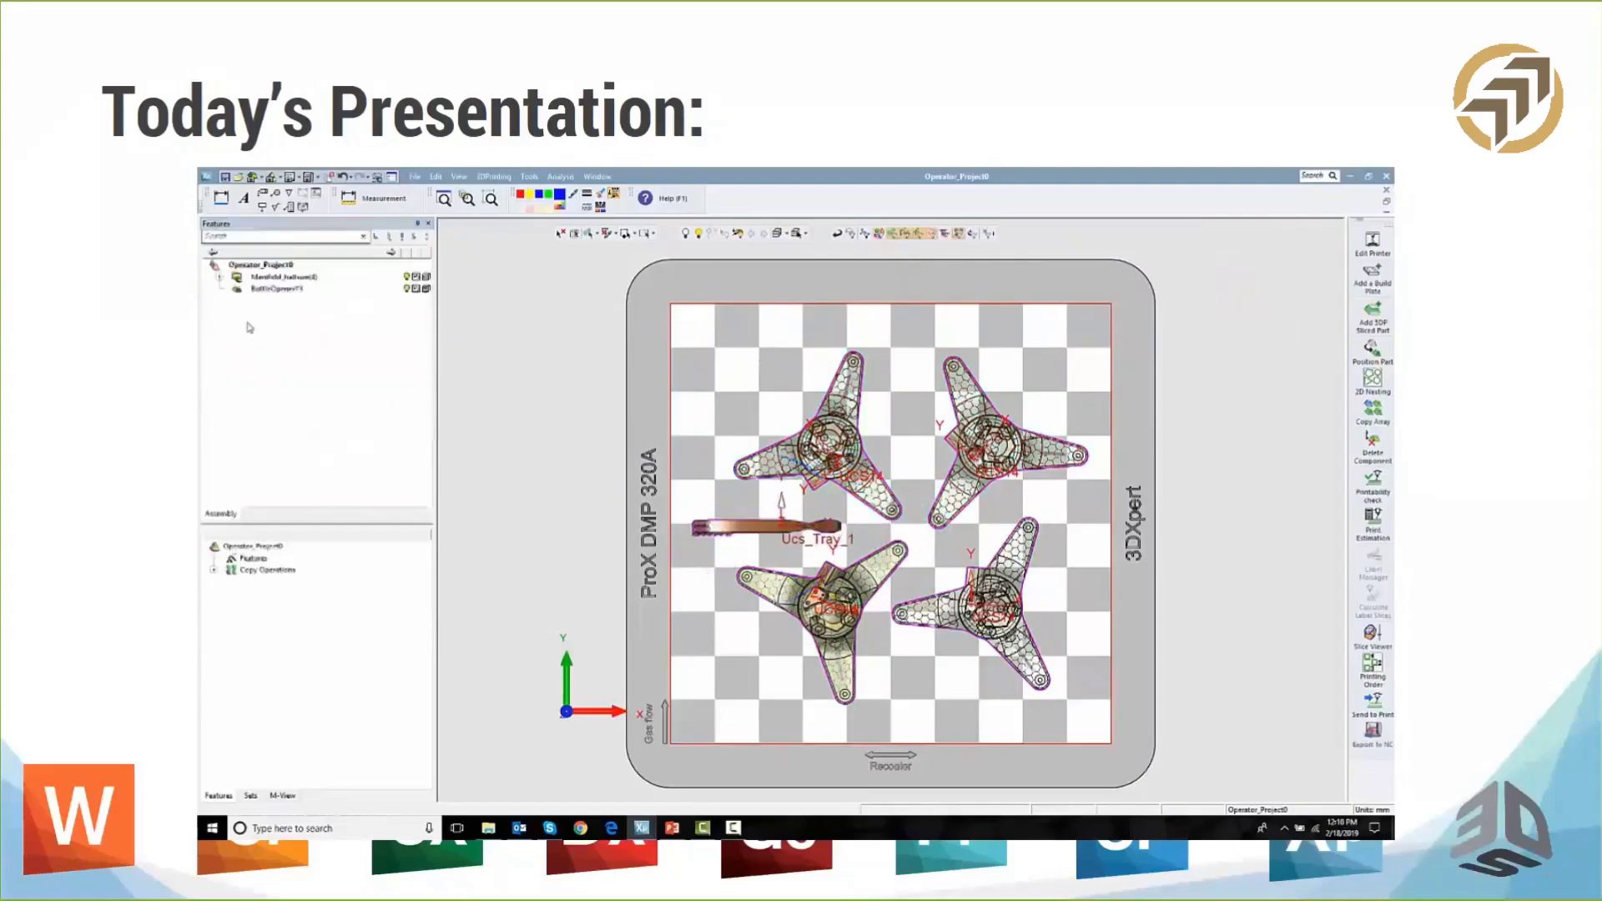
# 2D-nest BottleOpener#3 copies into the tray gaps with a minimal distance of 10 and accept.
pyautogui.click(1373, 381)
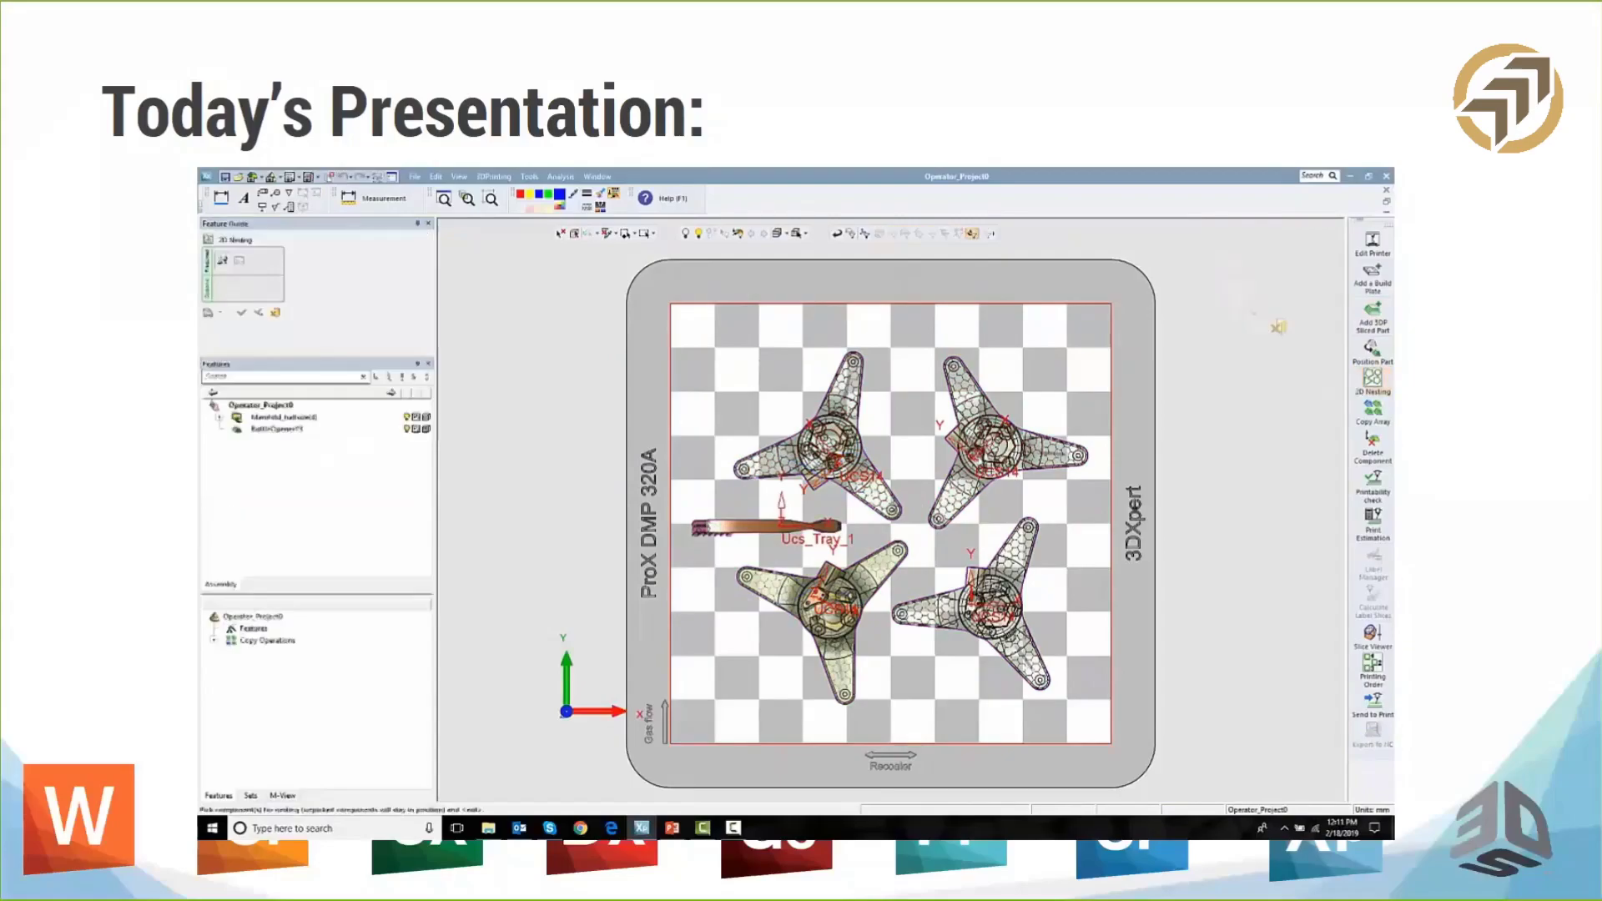
pyautogui.click(734, 530)
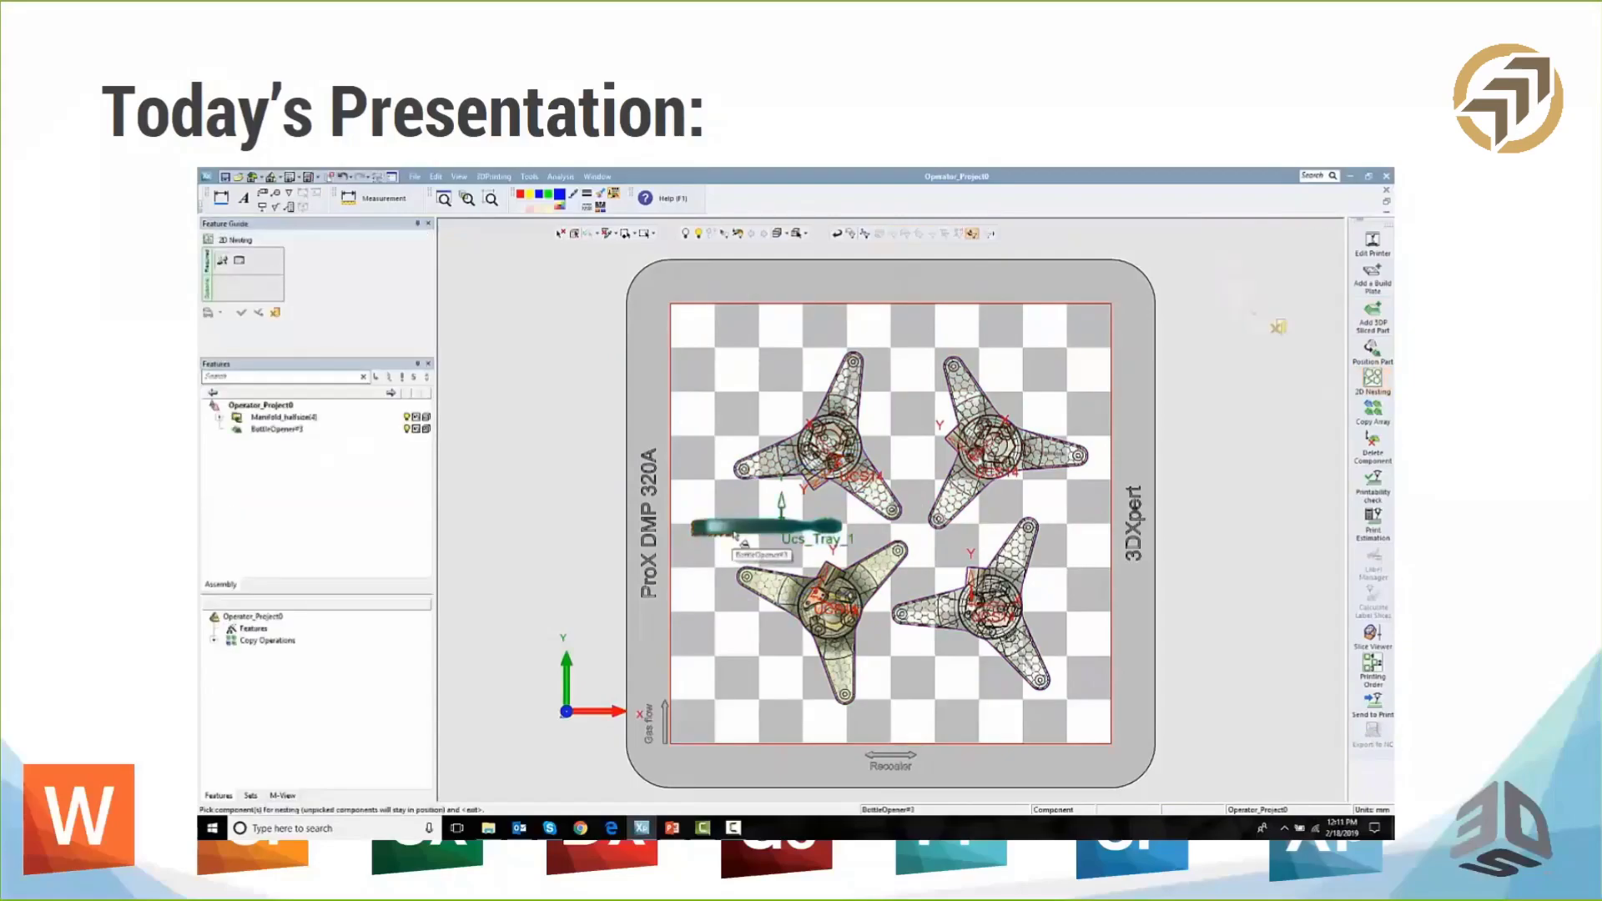
pyautogui.middleClick(736, 534)
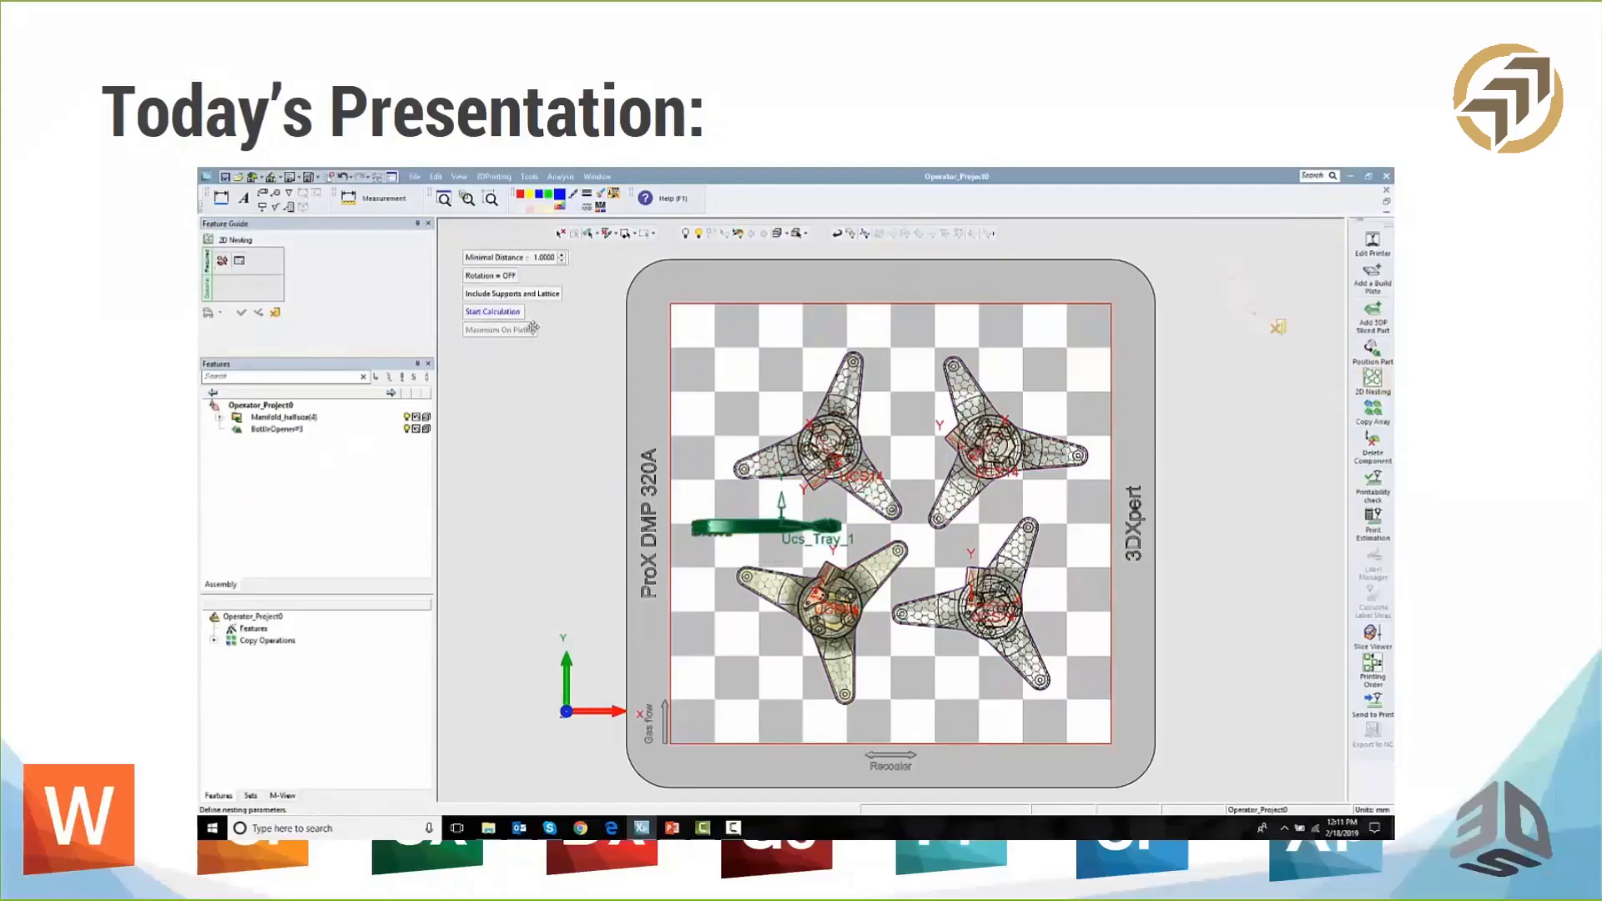
pyautogui.click(534, 258)
pyautogui.write('10')
pyautogui.click(495, 313)
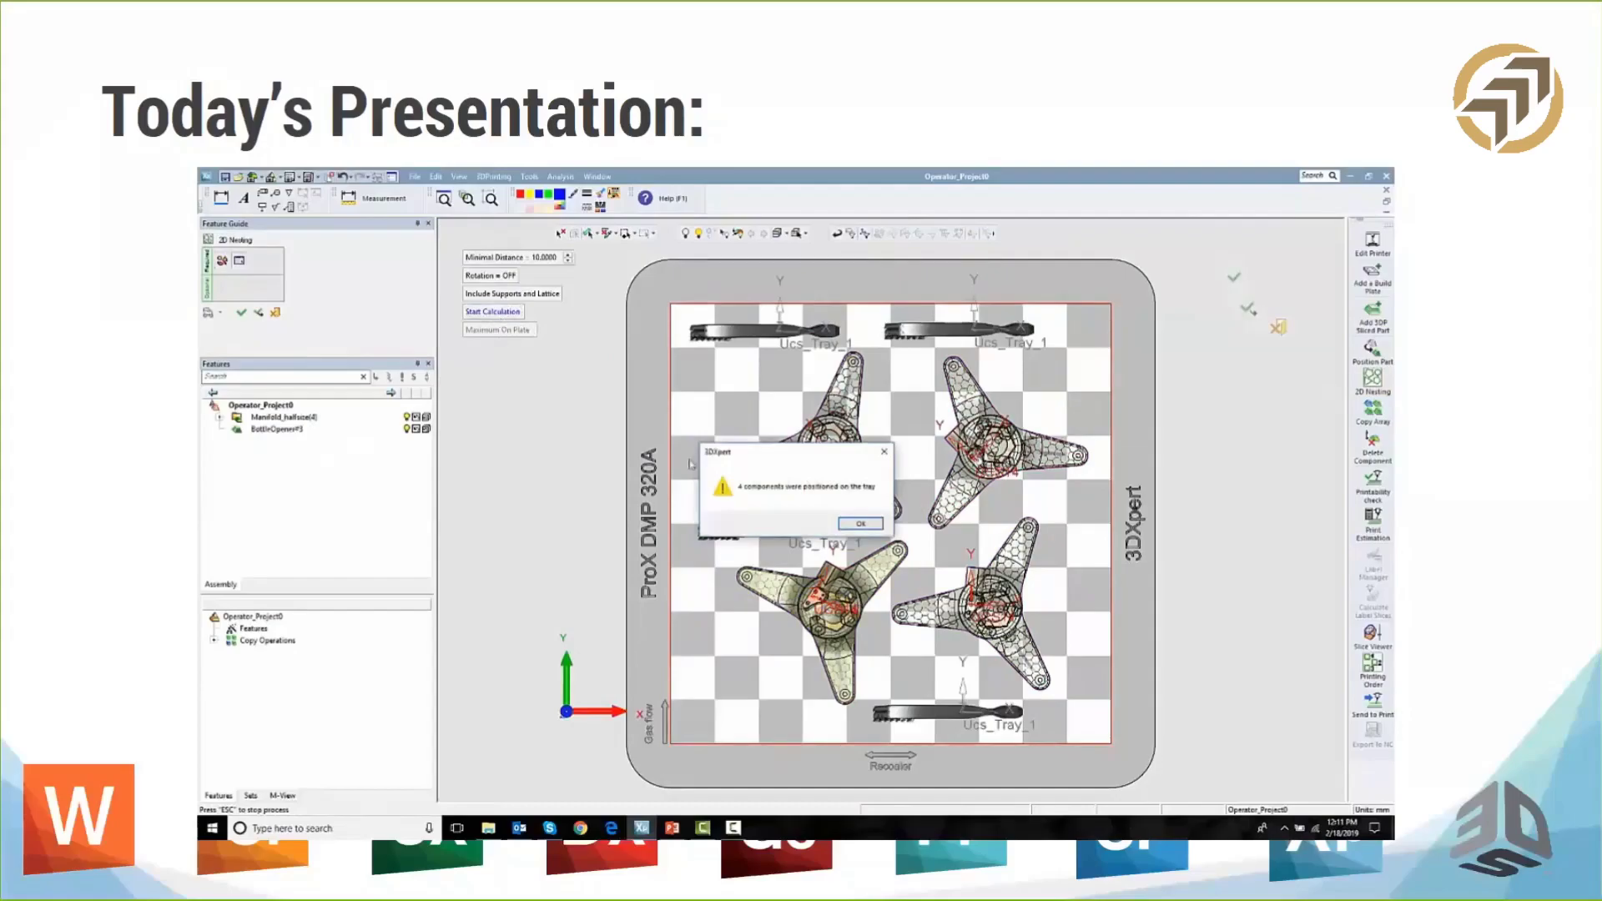
pyautogui.click(857, 524)
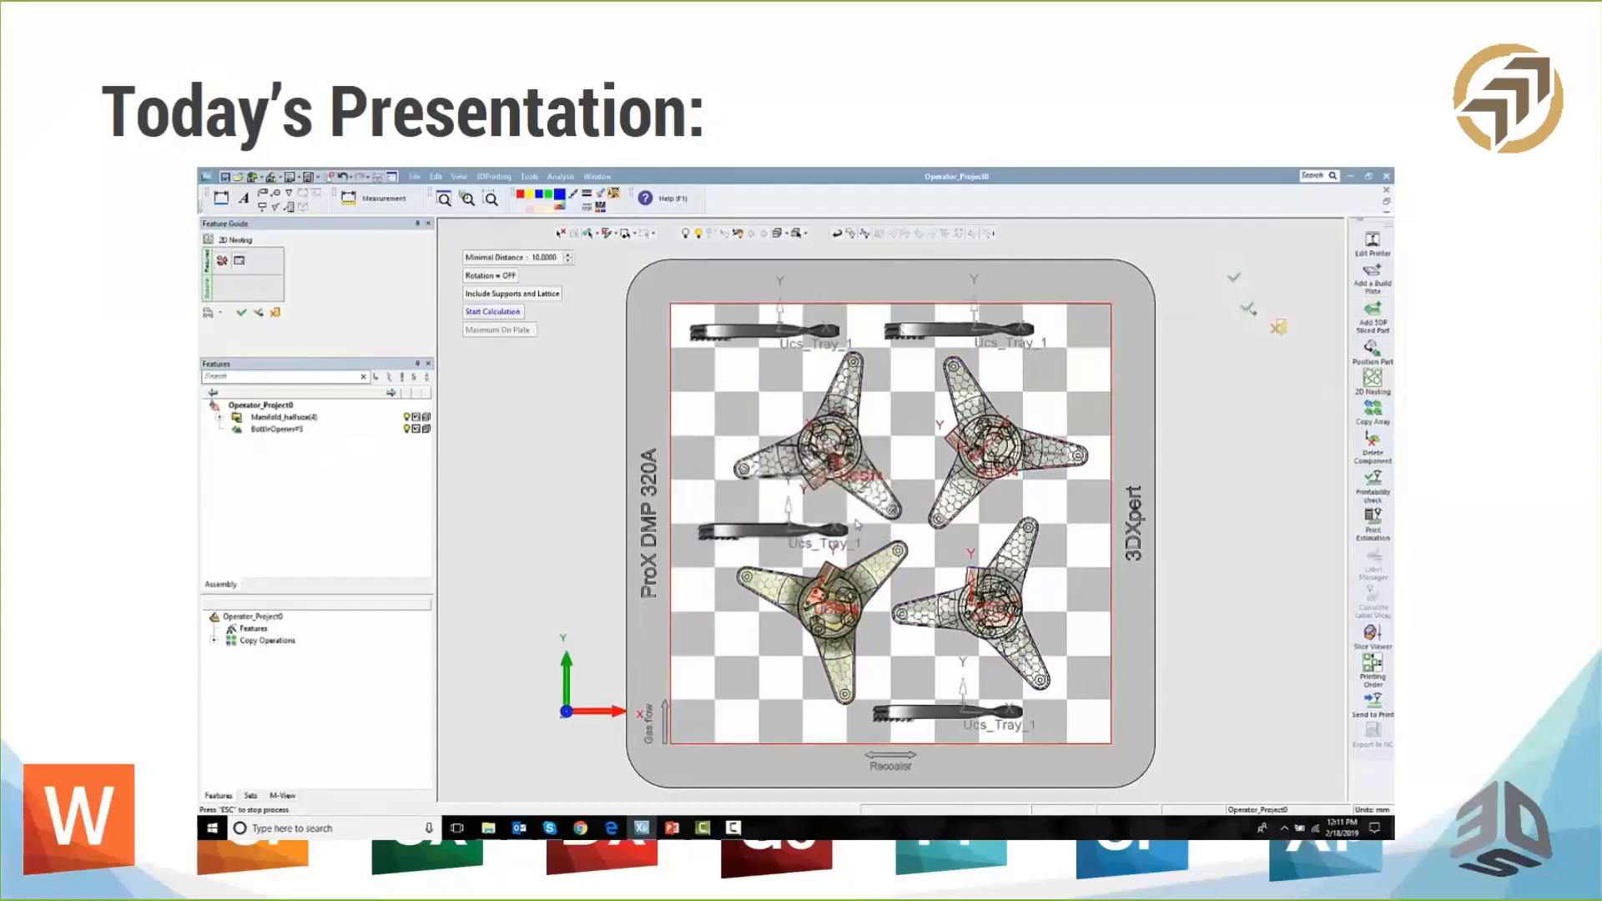
pyautogui.click(240, 319)
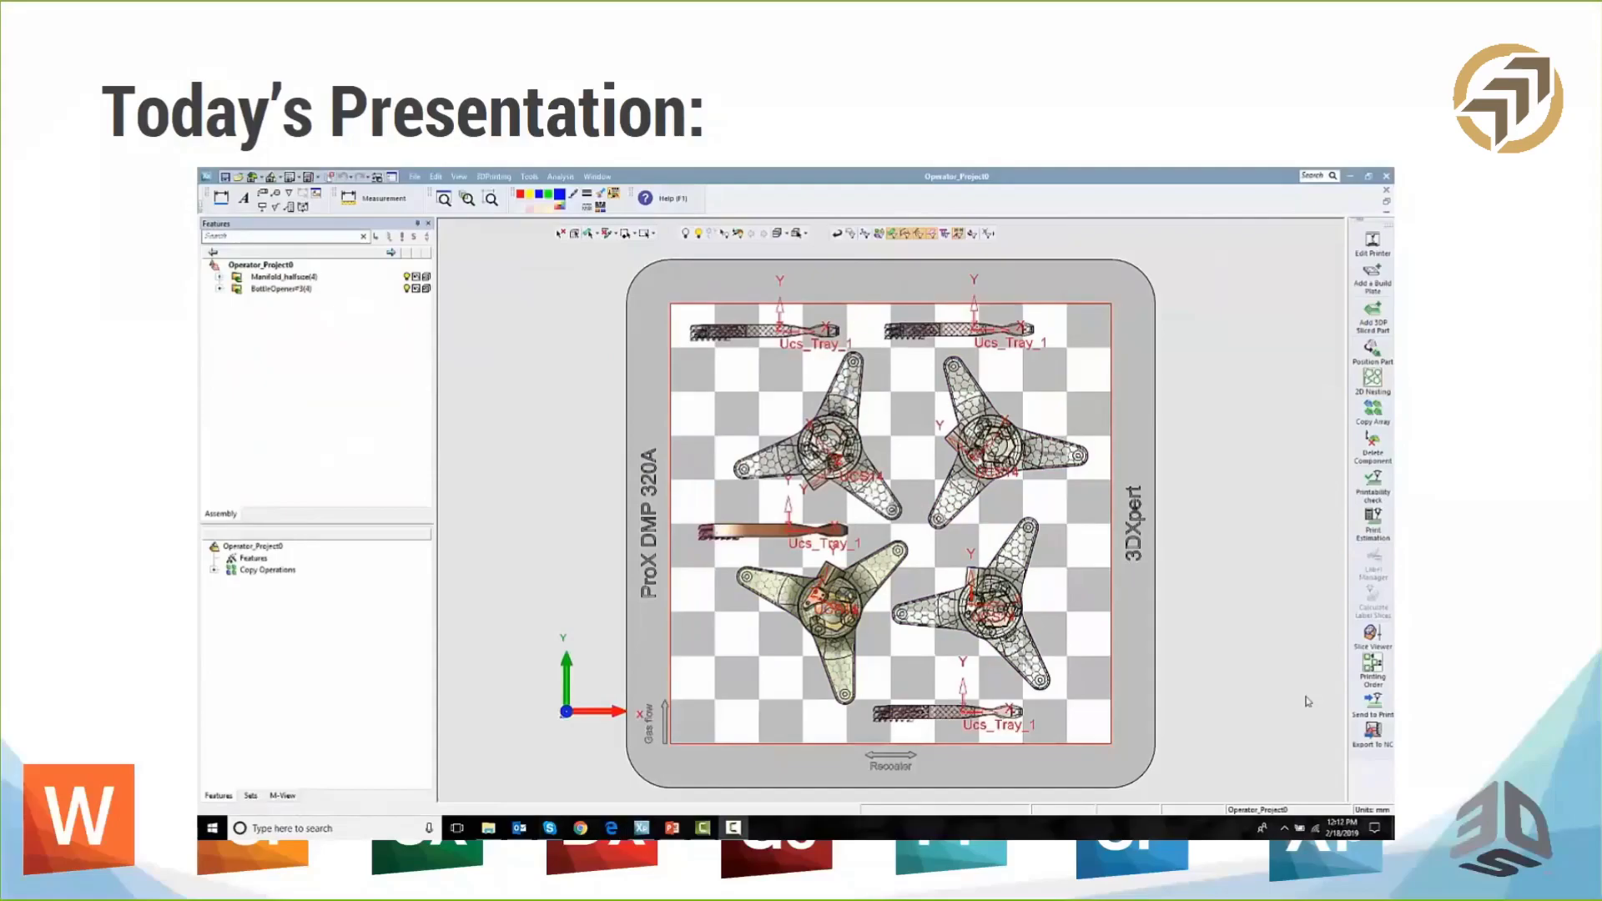
# Try Prime X and Prime Y ordering, then set the printing order to User Define.
pyautogui.click(1376, 667)
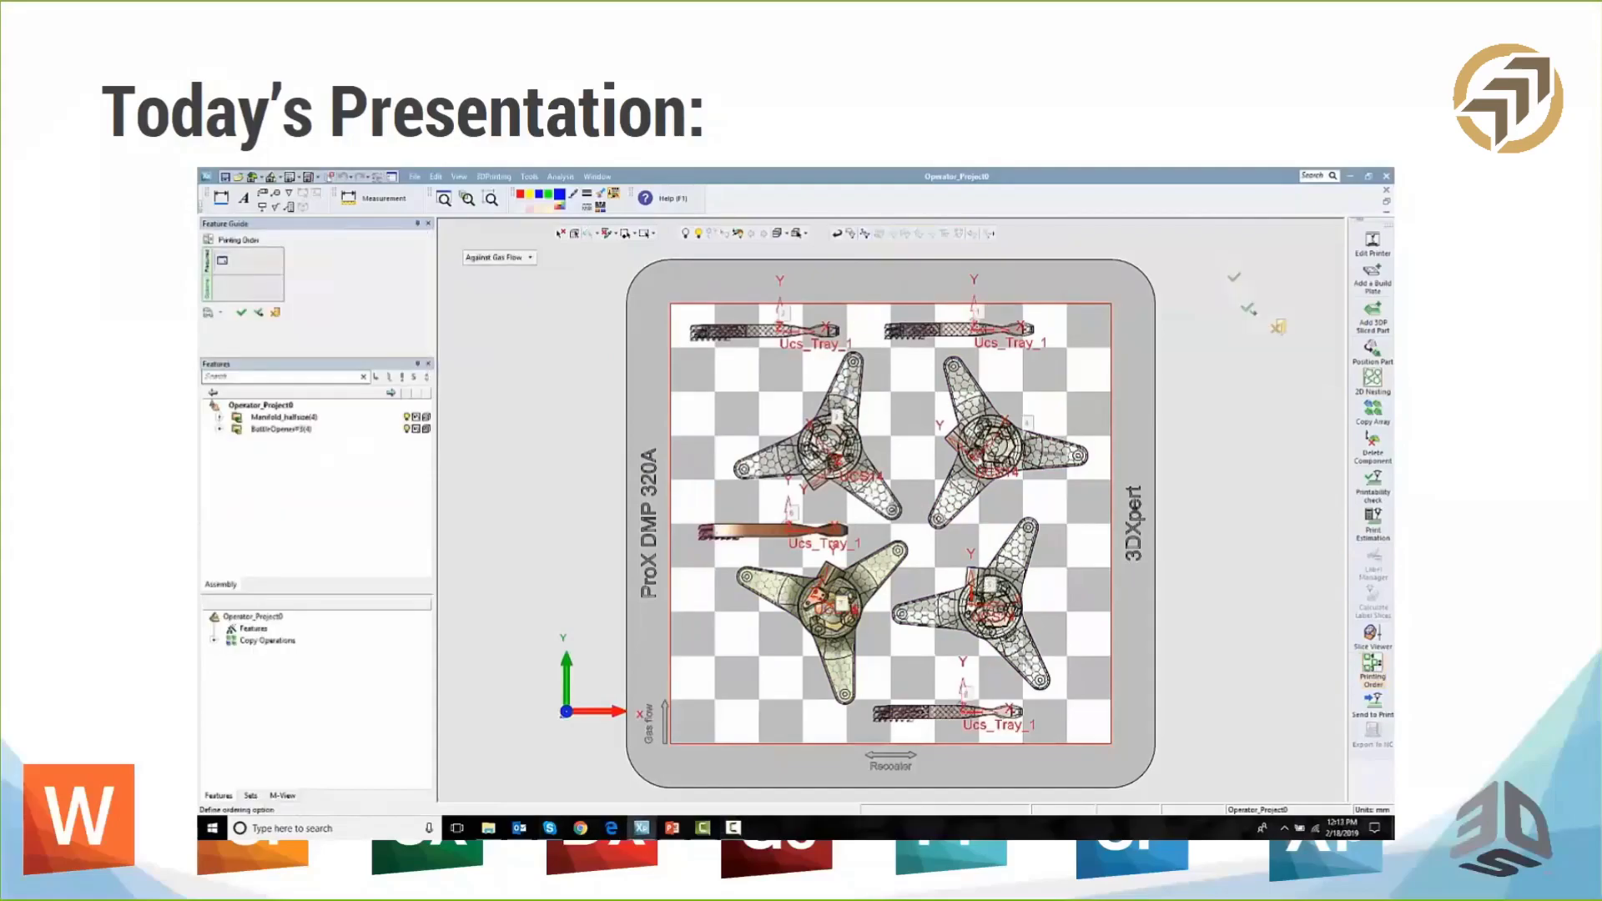
pyautogui.click(531, 258)
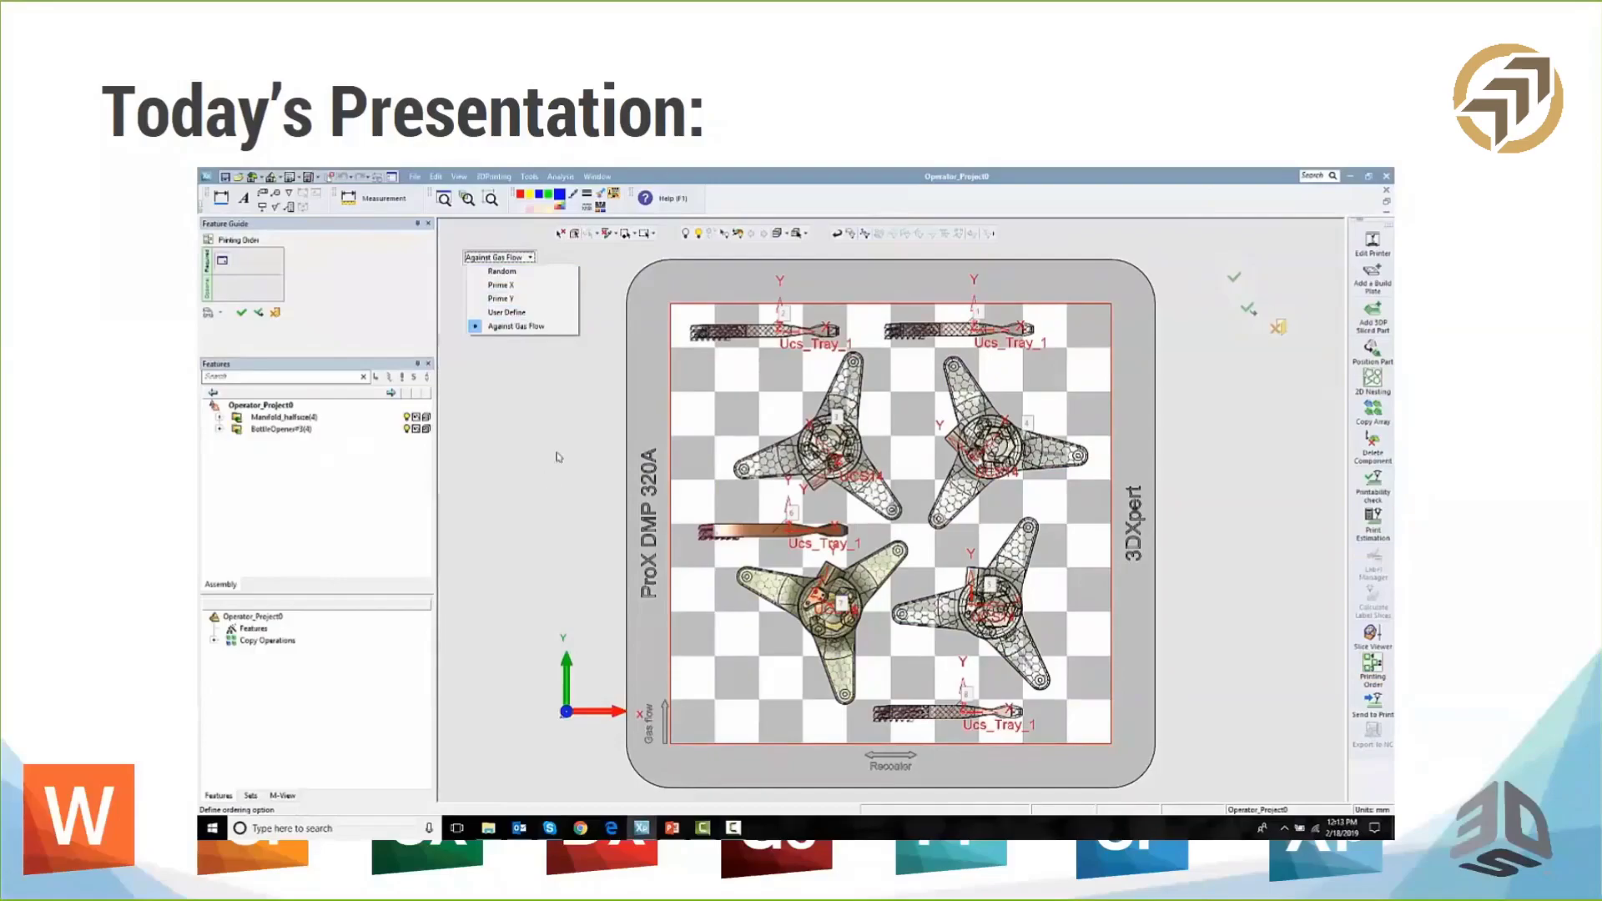
pyautogui.click(502, 285)
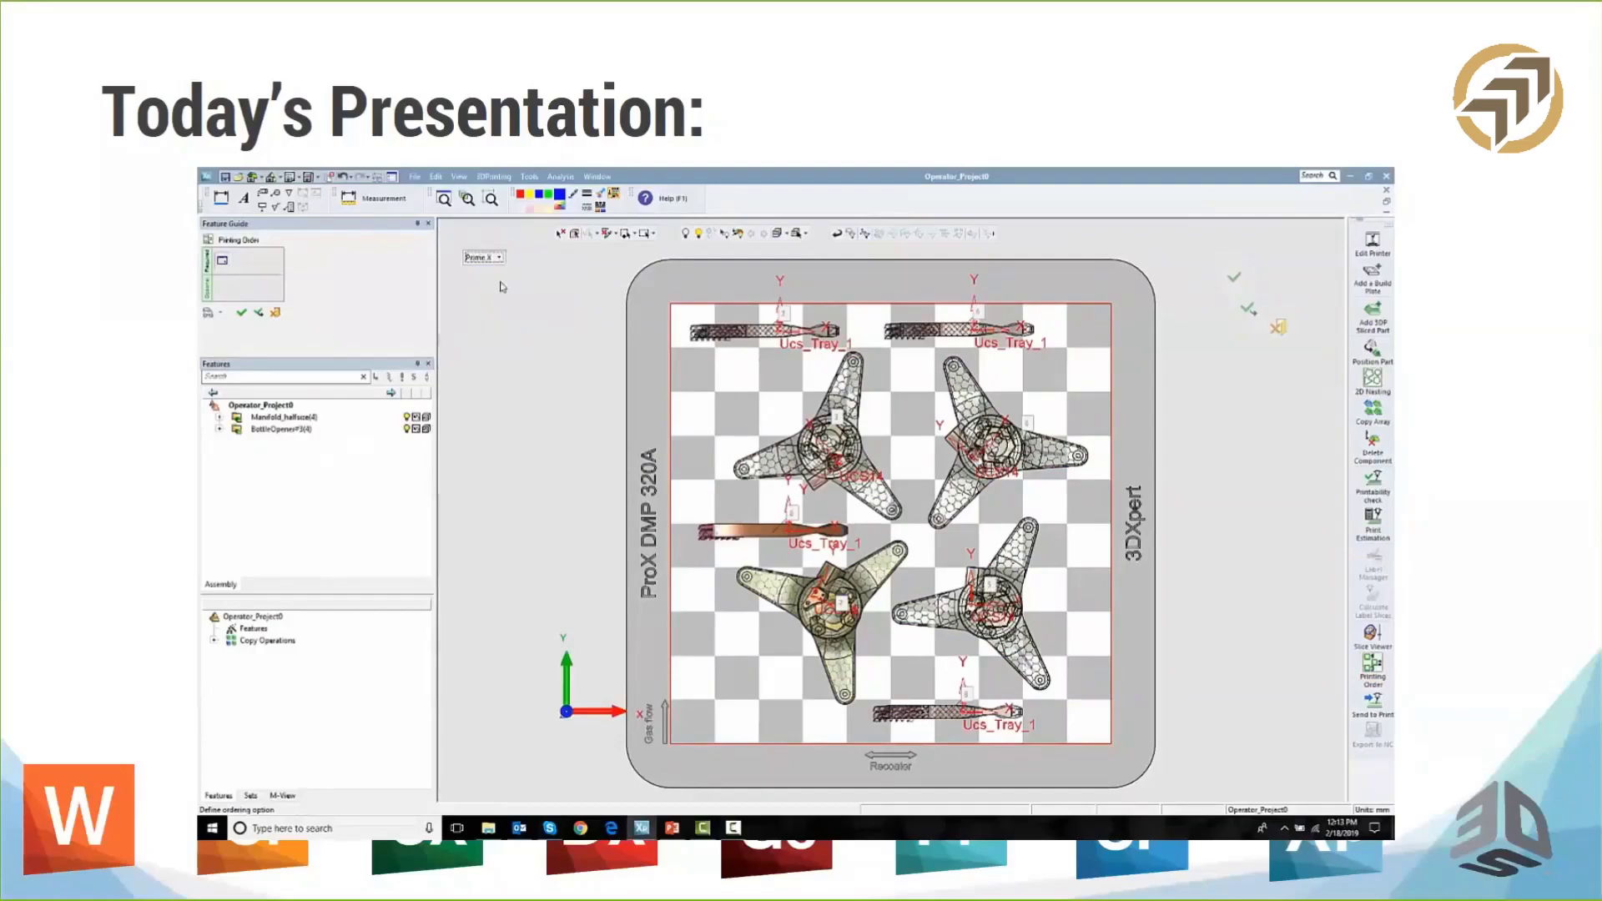
pyautogui.click(492, 257)
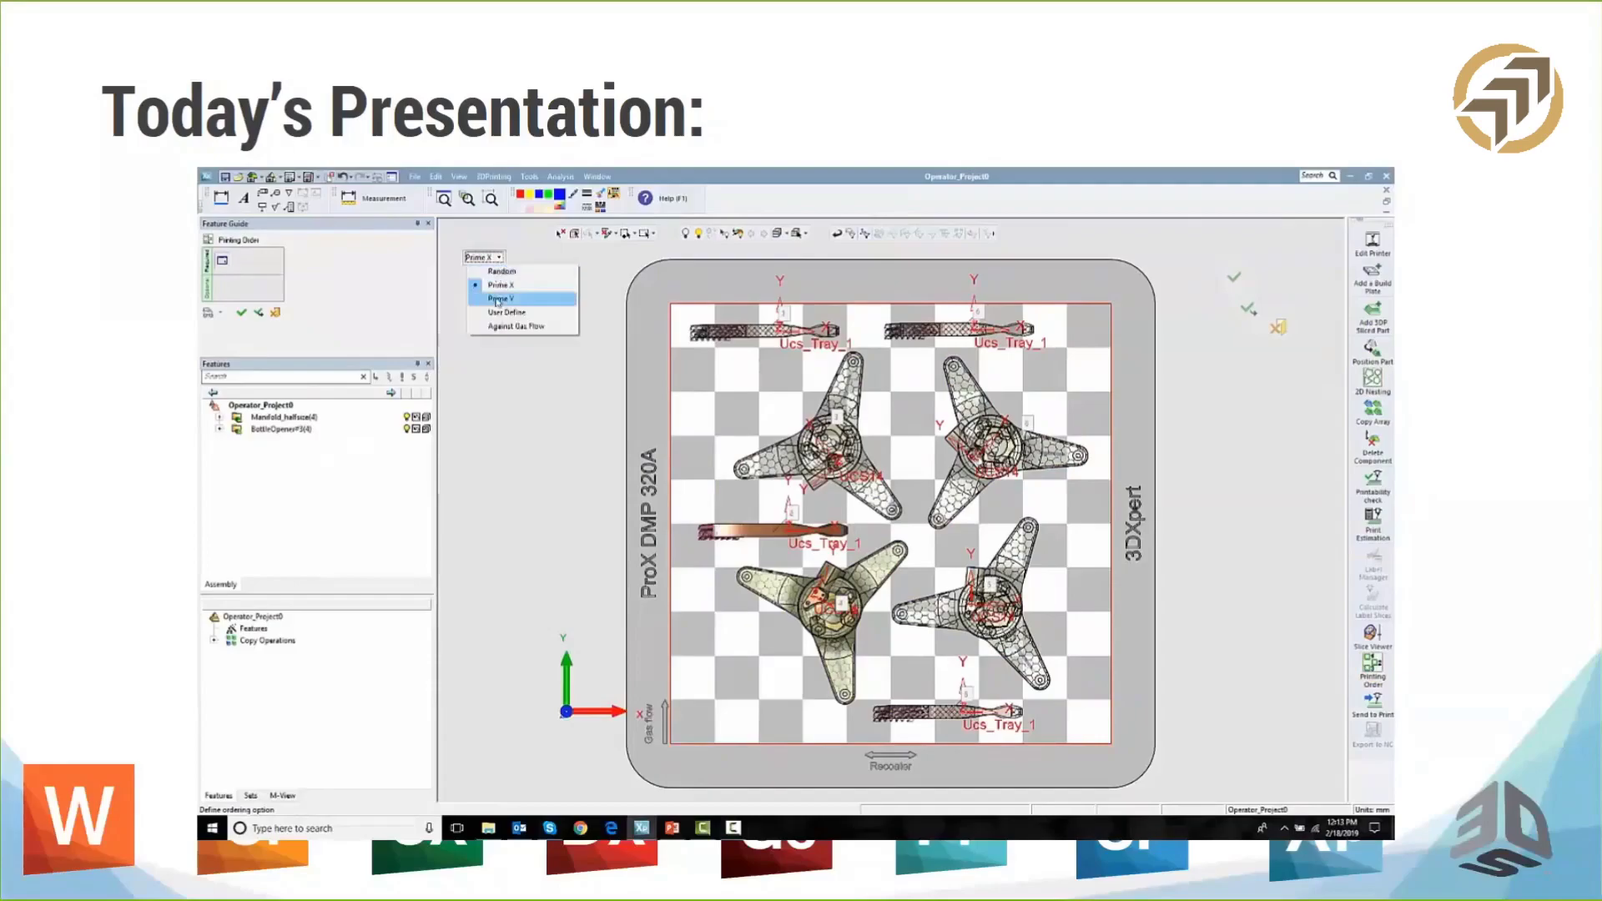
pyautogui.click(499, 299)
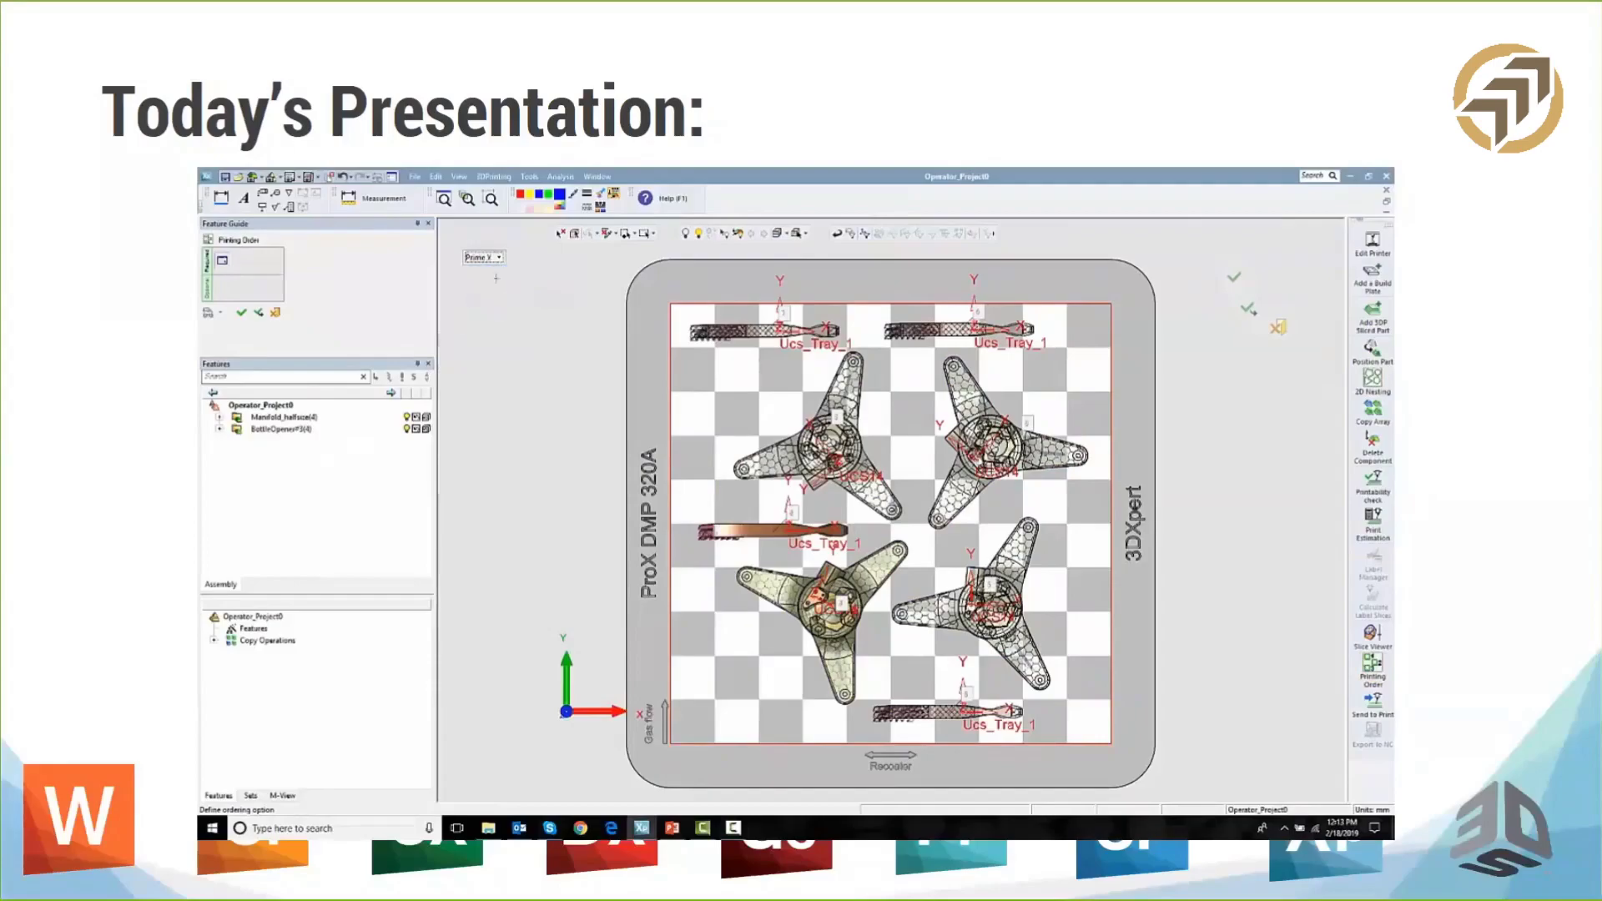
pyautogui.click(492, 257)
pyautogui.click(496, 313)
# Number the top-left opener 1, upper-left star 2, and bottom-right opener 3.
pyautogui.click(799, 313)
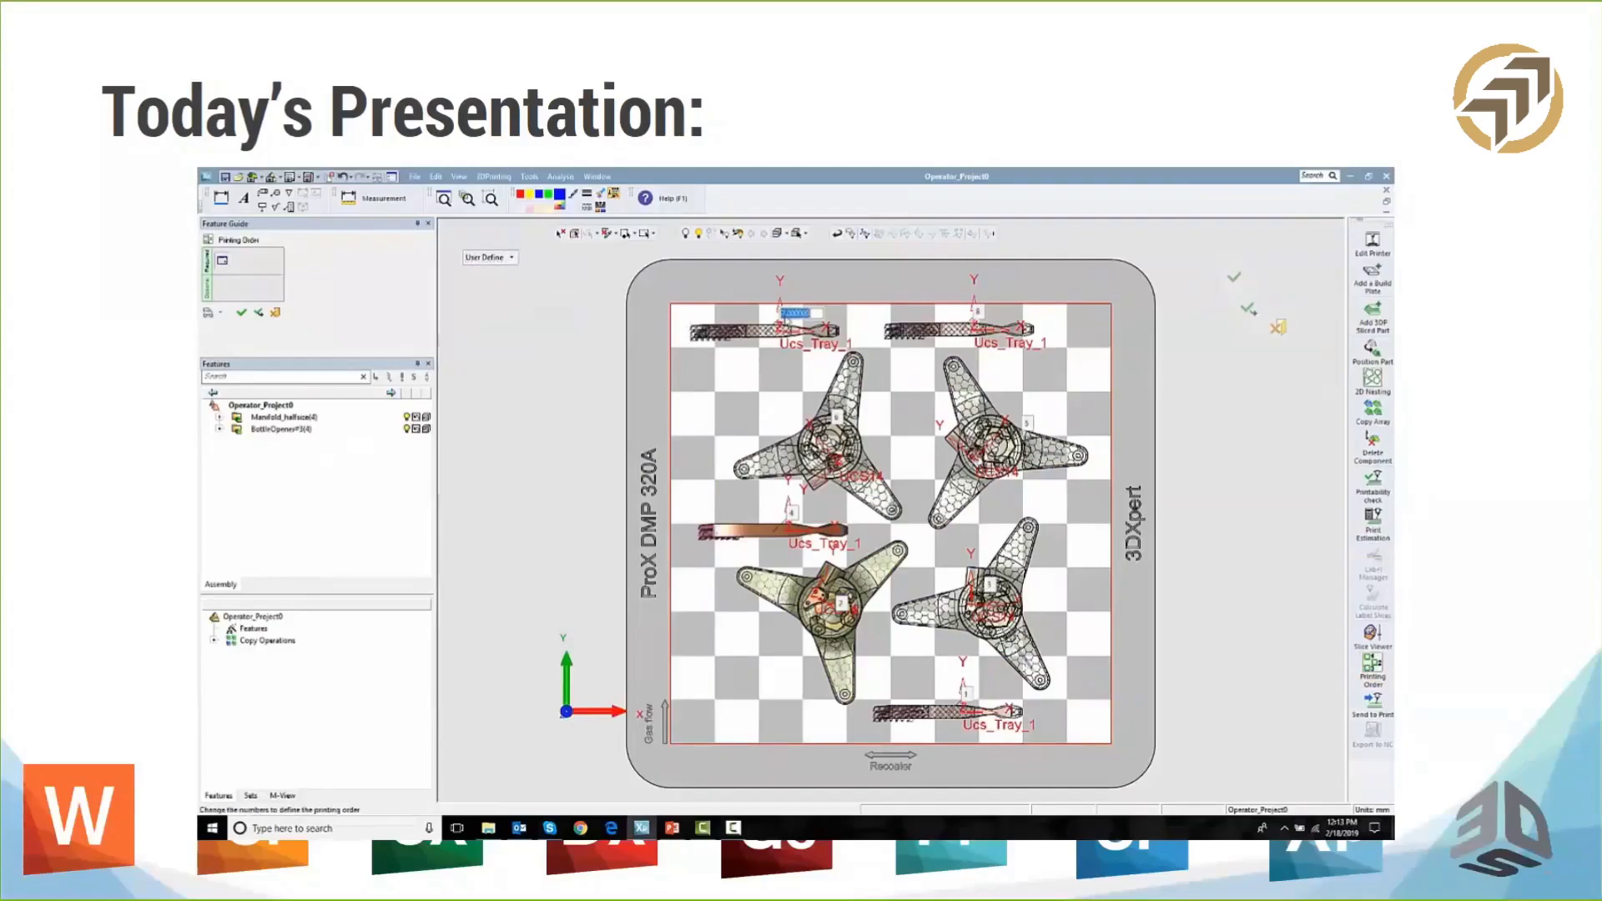
pyautogui.write('1')
pyautogui.press('Return')
pyautogui.click(836, 416)
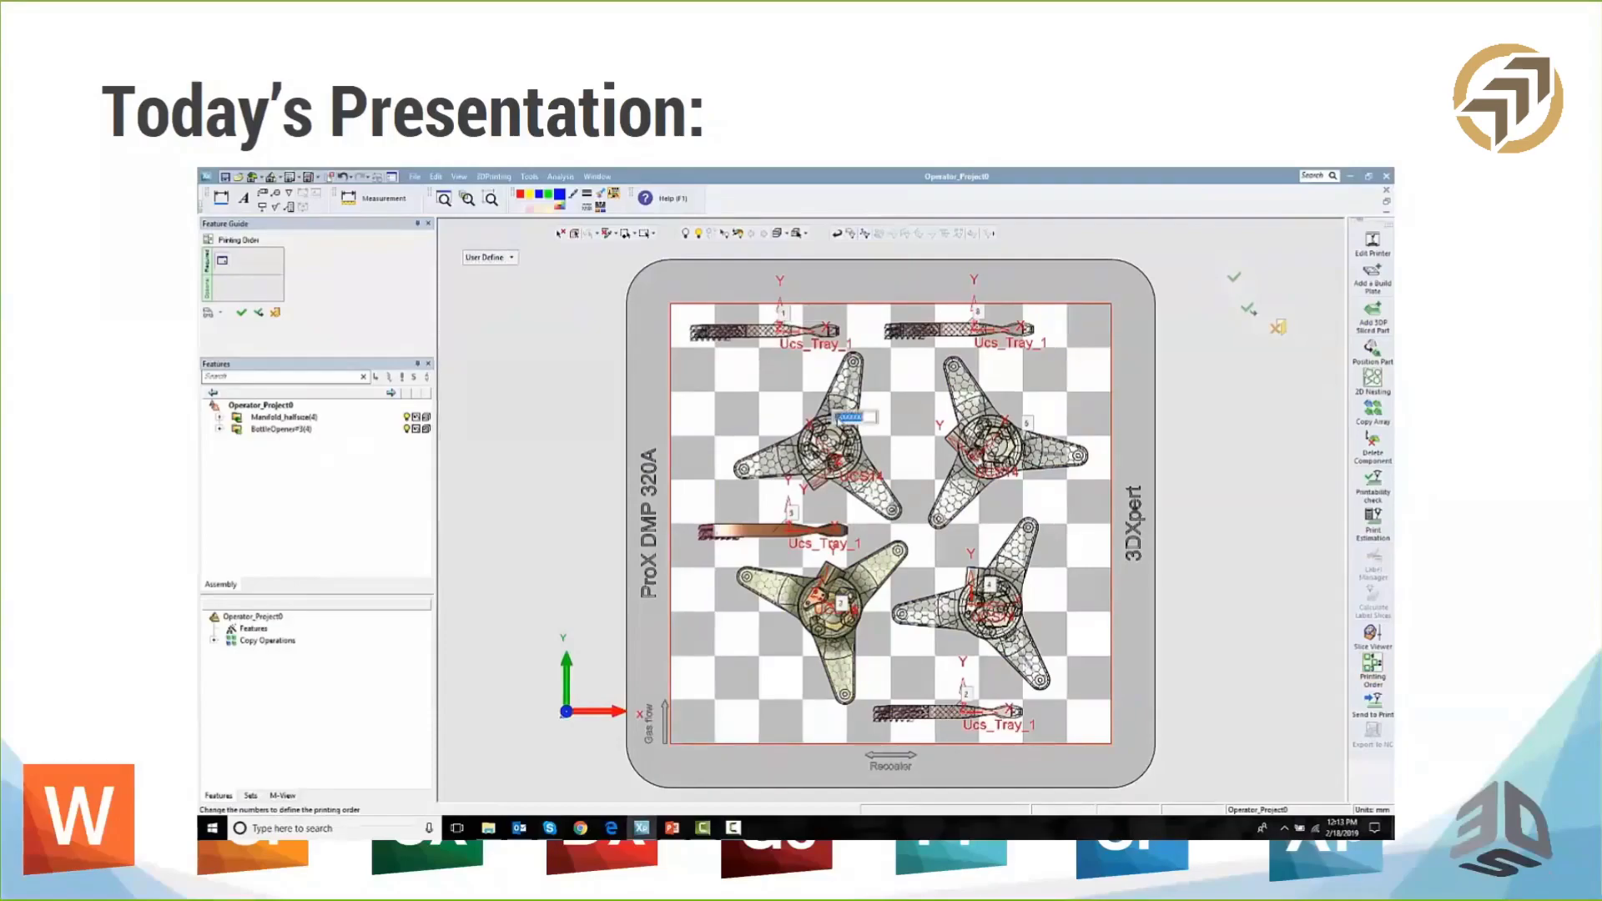
pyautogui.write('2')
pyautogui.press('Return')
pyautogui.click(967, 693)
pyautogui.press('BackSpace')
pyautogui.write('3')
pyautogui.press('Return')
# Number the bottom-right star 4, top-right opener 5, top-right star 6, and accept.
pyautogui.click(990, 587)
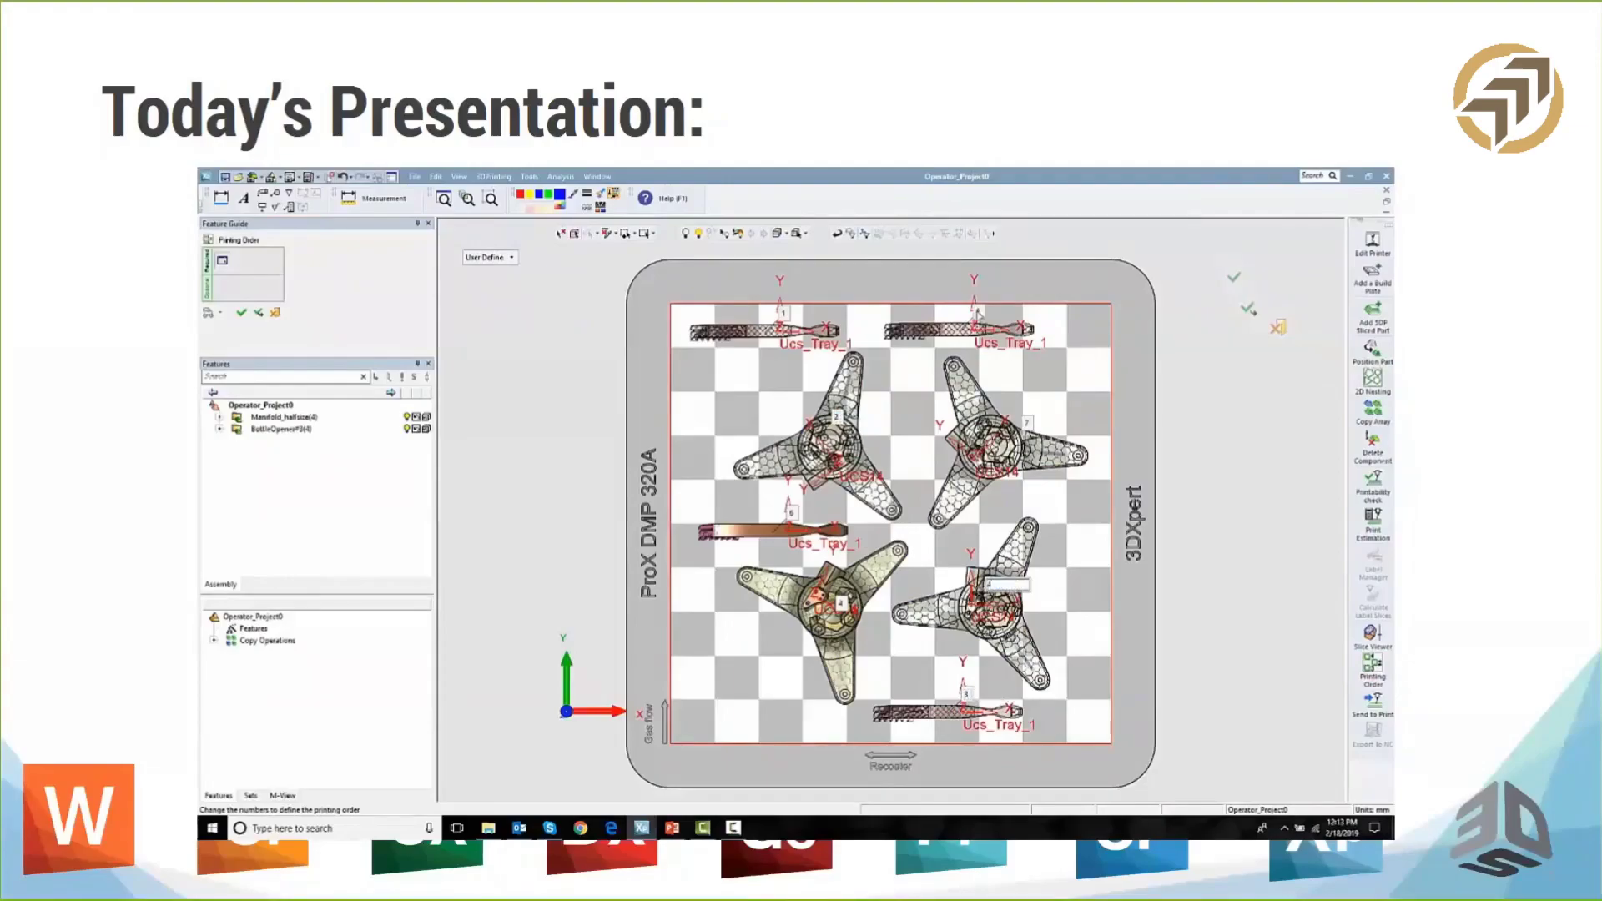
pyautogui.press('Return')
pyautogui.click(978, 311)
pyautogui.write('5')
pyautogui.press('Return')
pyautogui.click(1028, 423)
pyautogui.write('6')
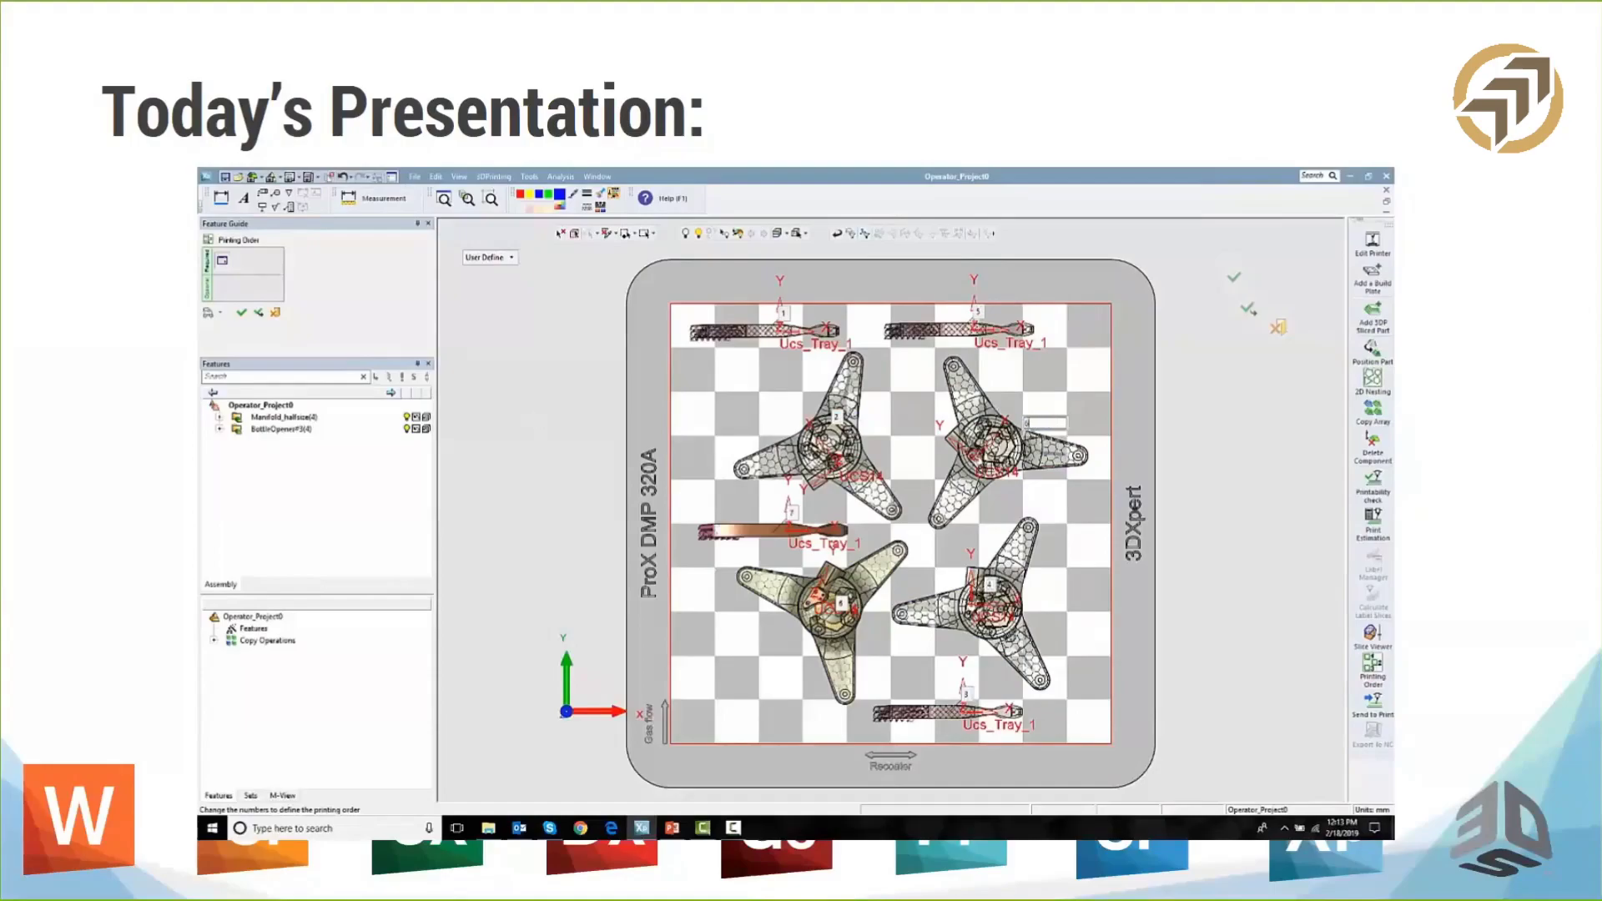
pyautogui.click(241, 315)
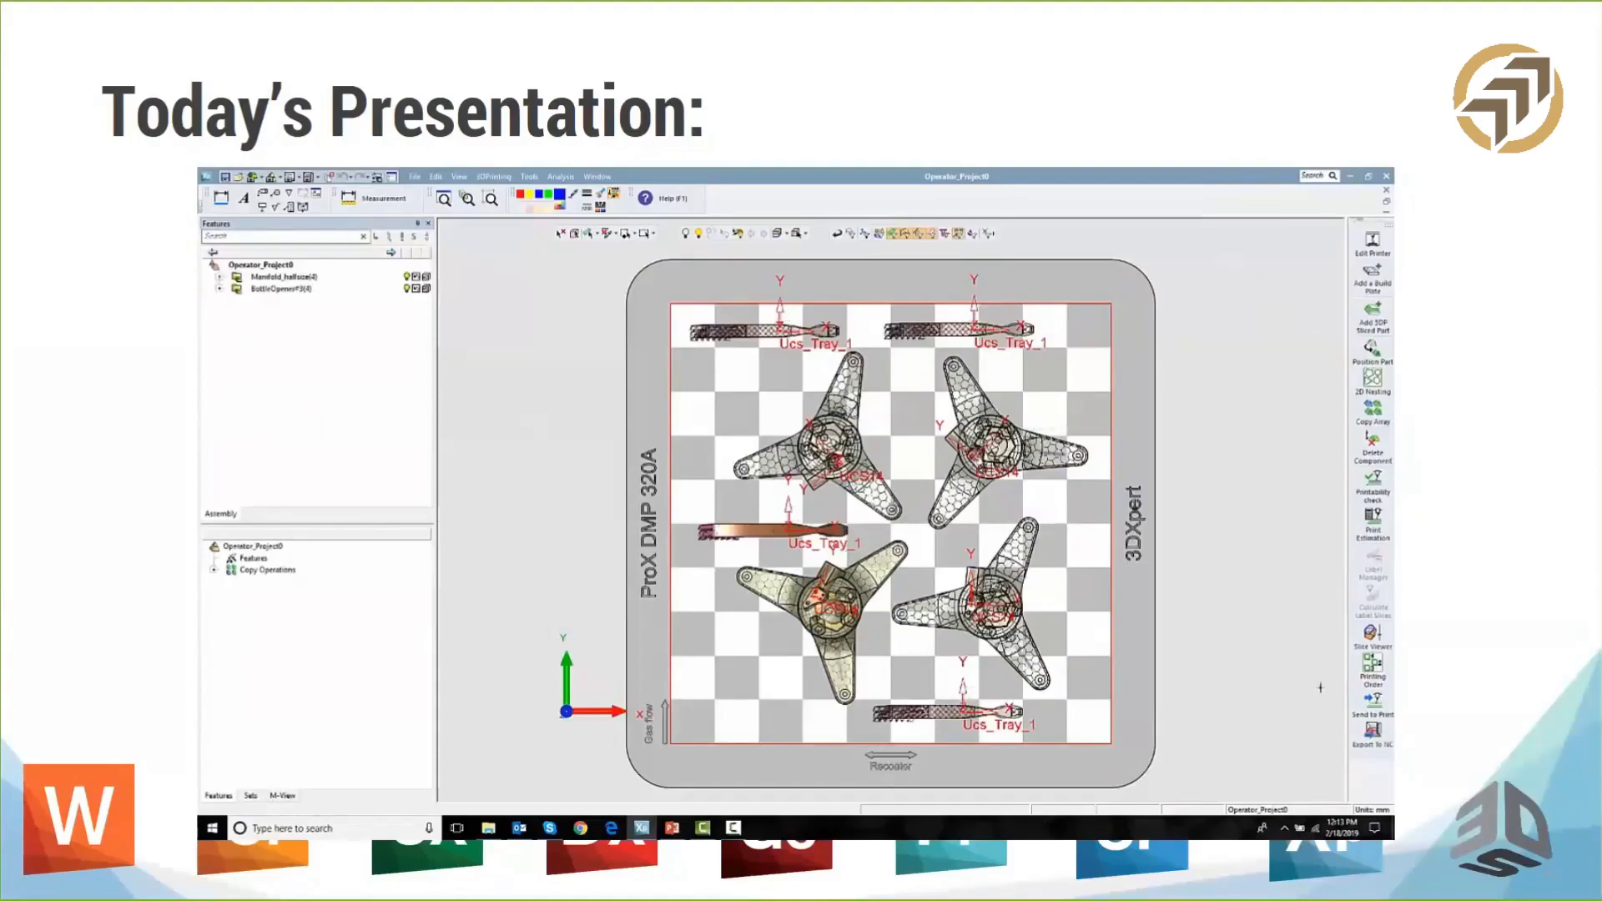
# Send the tray to print as slicing data with Save mesh file left unchecked.
pyautogui.click(1372, 701)
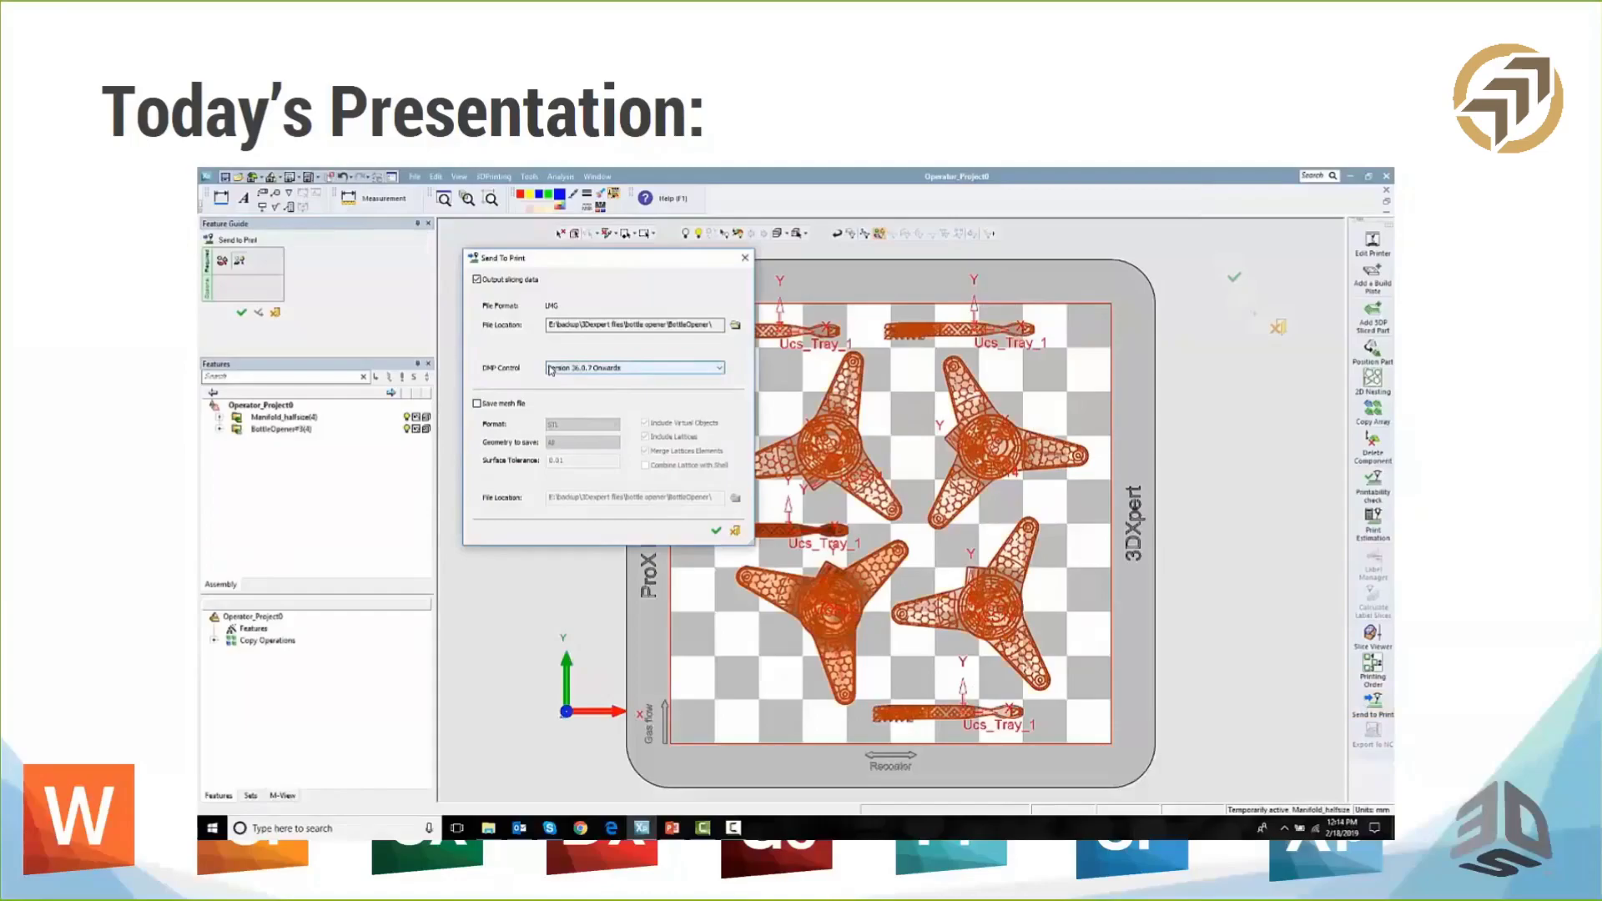
pyautogui.click(519, 405)
pyautogui.click(520, 406)
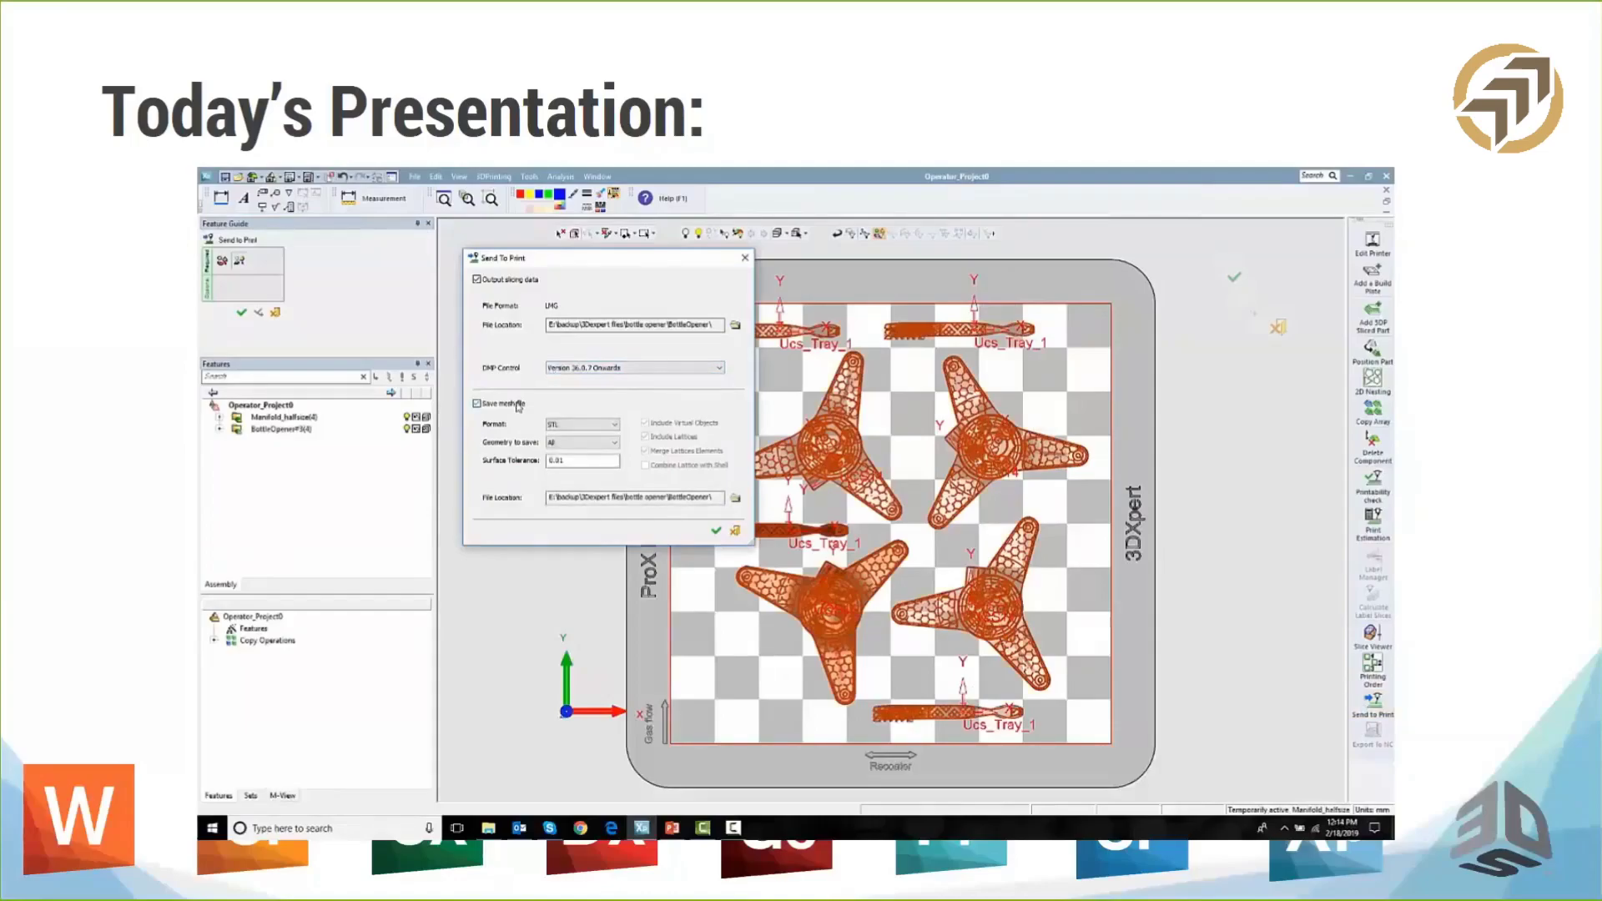
pyautogui.click(519, 406)
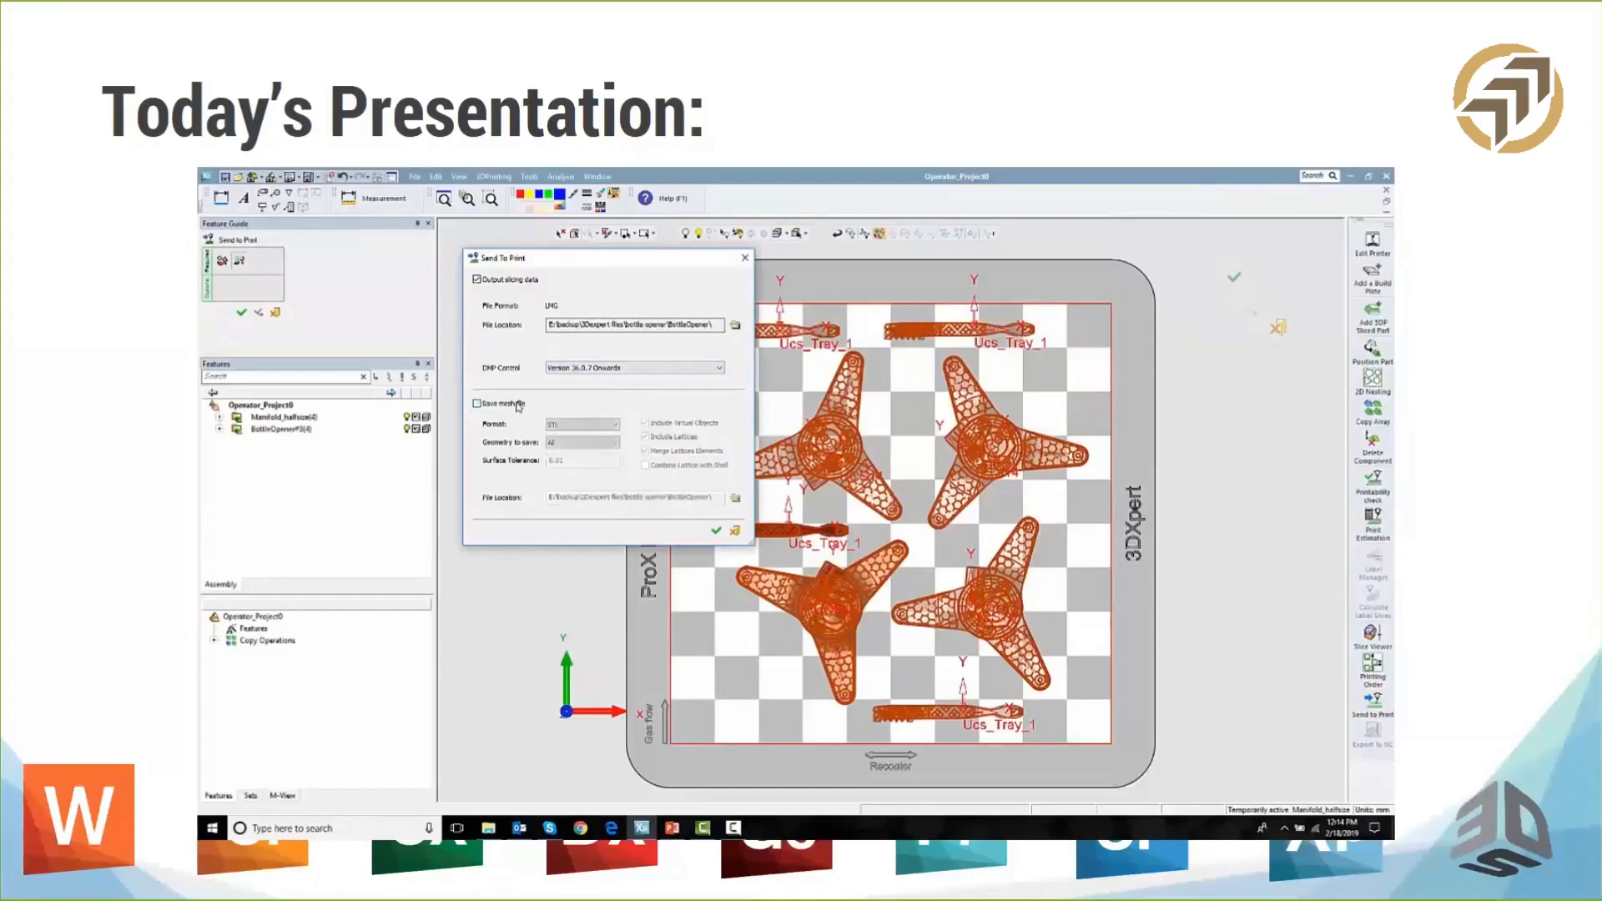
pyautogui.click(717, 531)
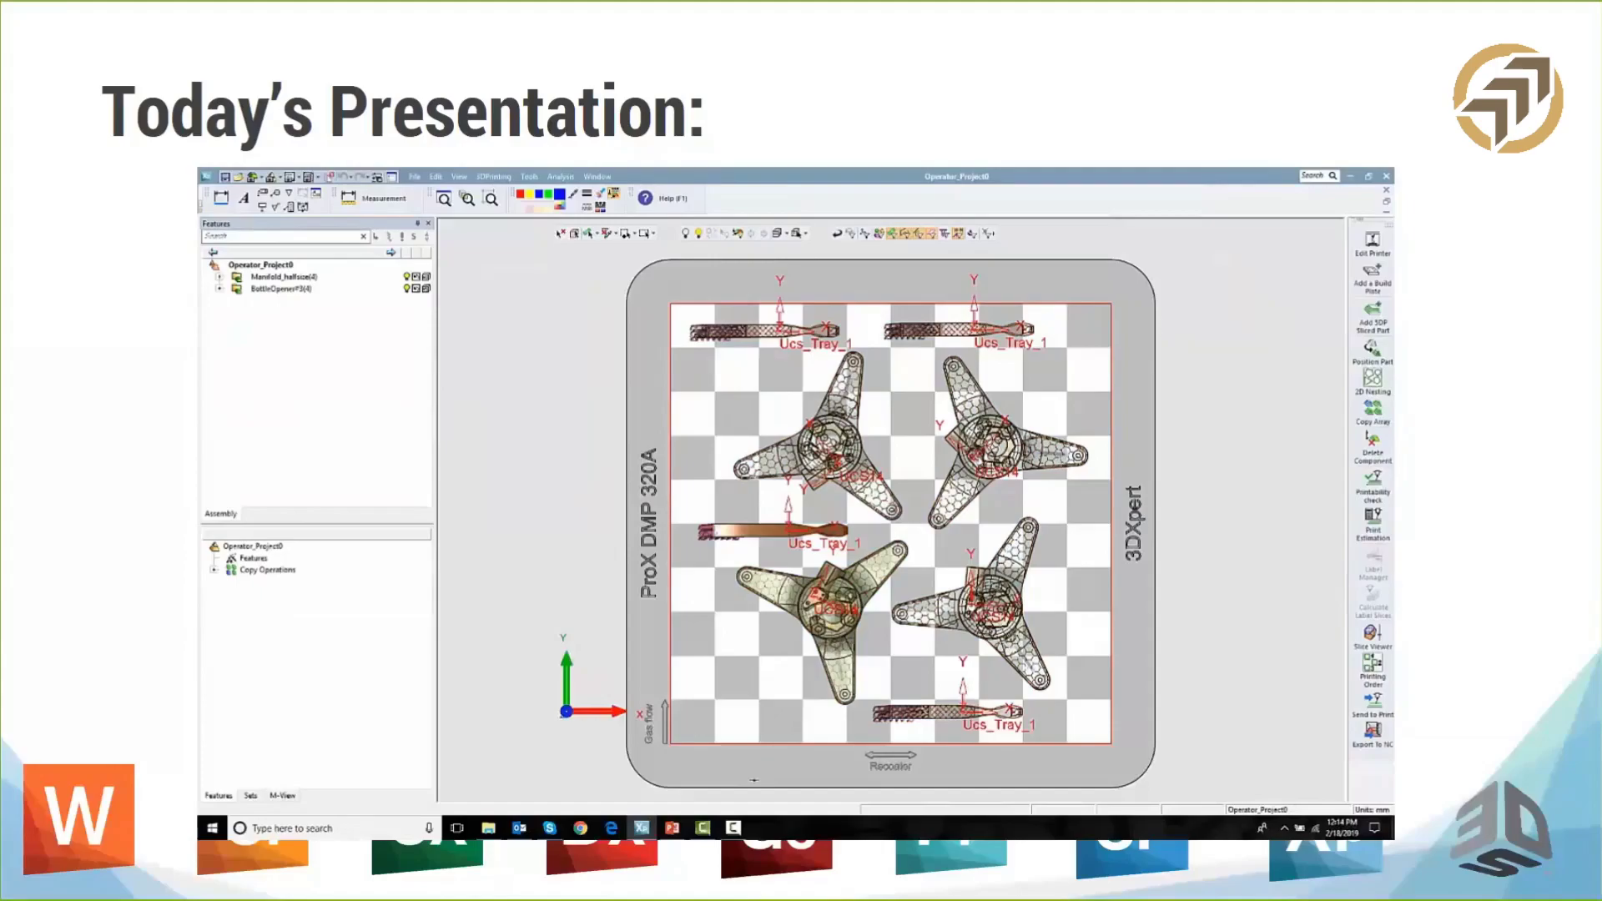
# Advance the slideshow to the "Feel Free to Ask Questions!" slide.
pyautogui.press('Right')
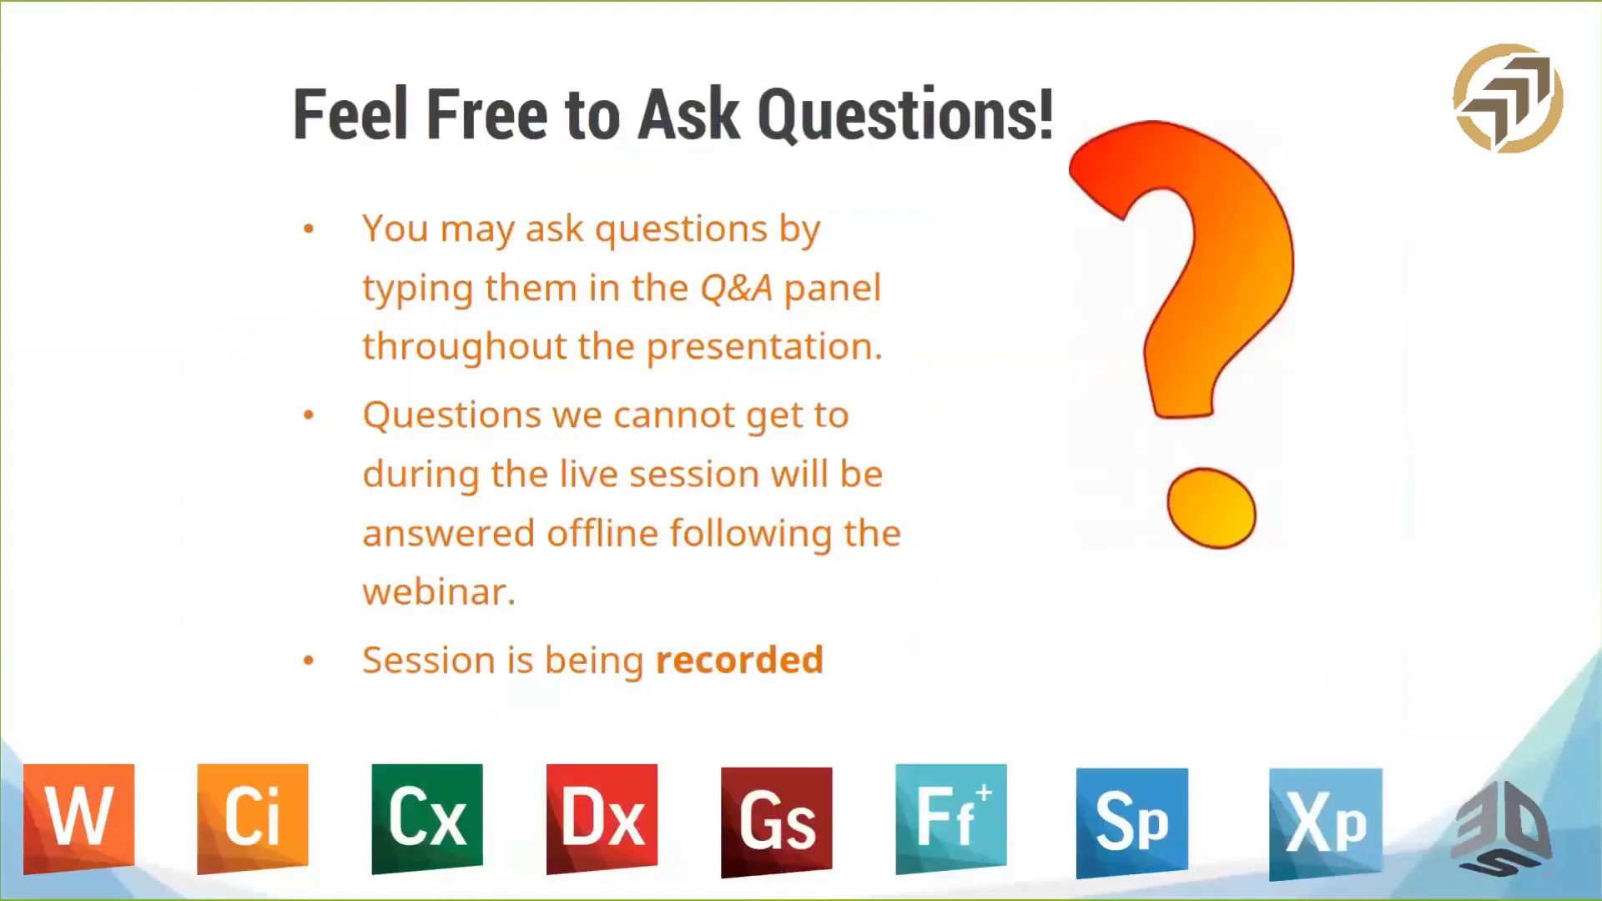